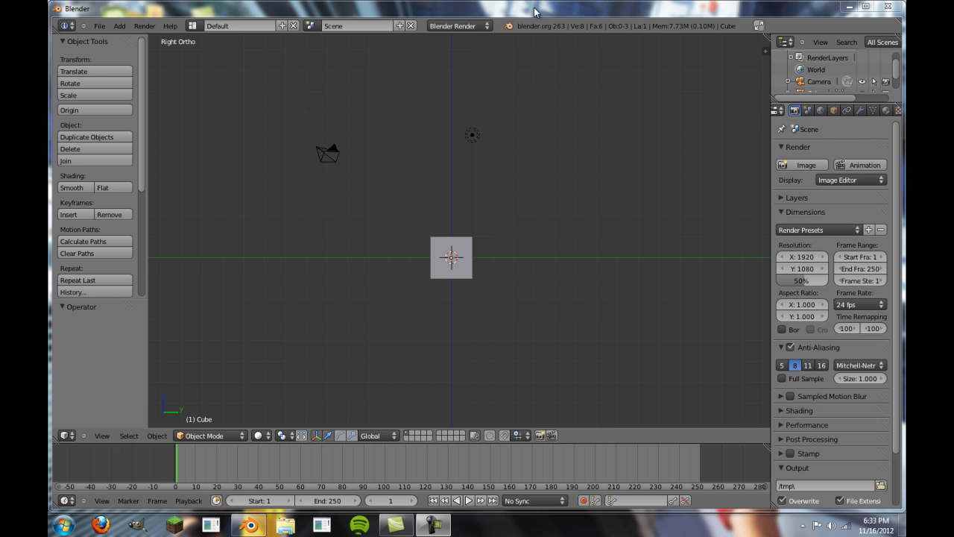
Step: Delete the default cube, camera and lamp from the scene
key("a")
key("x")
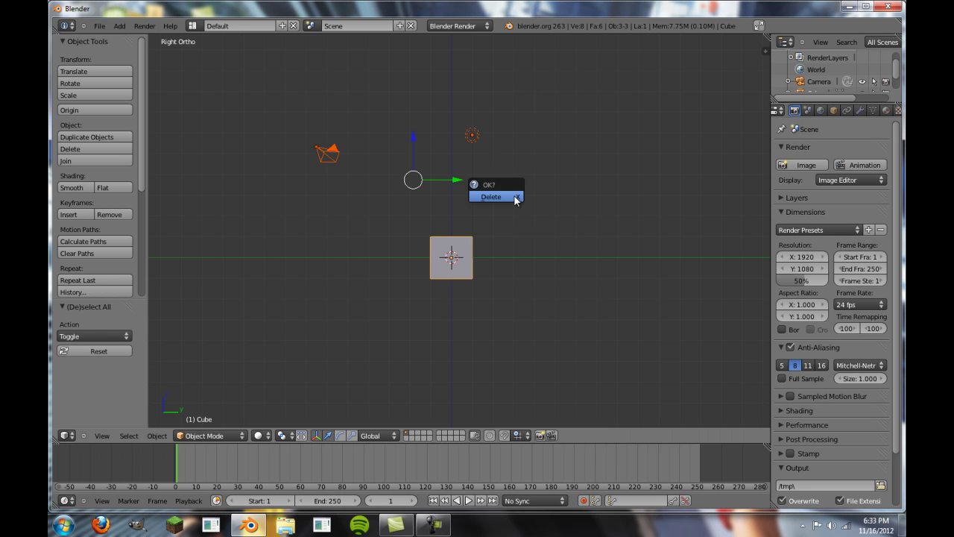
left_click(491, 196)
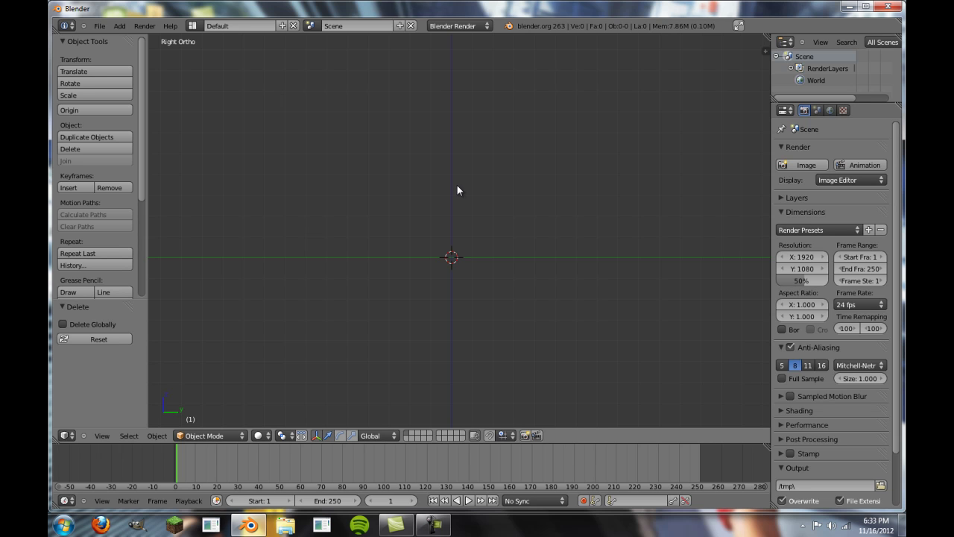
Step: Add a Path curve at the scene's origin
key("shift+a")
mouse_move(457, 186)
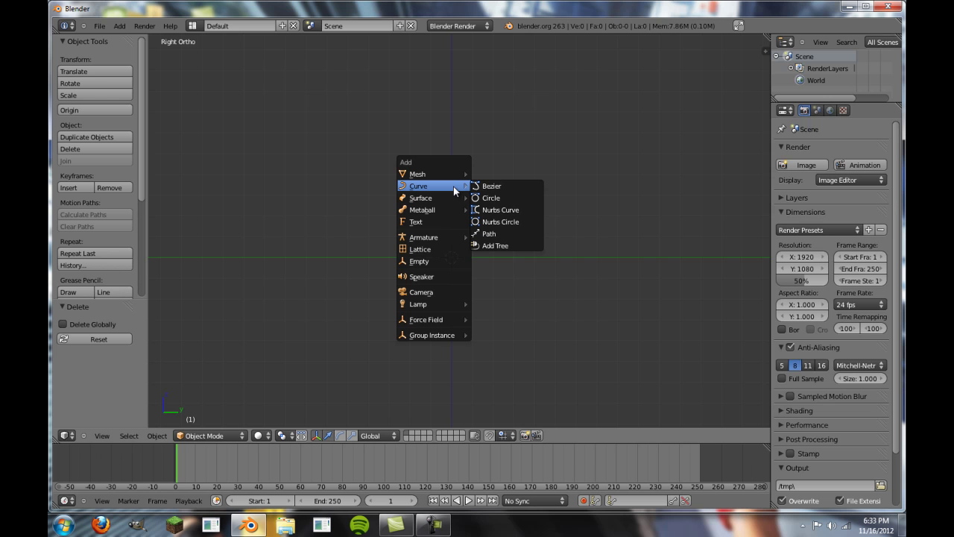
left_click(504, 234)
Step: Edit the path and move its inner control point on the positive X side by about X 0.99, Y -1.08, Z 1.11
middle_click_drag(499, 208, 427, 269)
key("Tab")
scroll(428, 269, "up", 2)
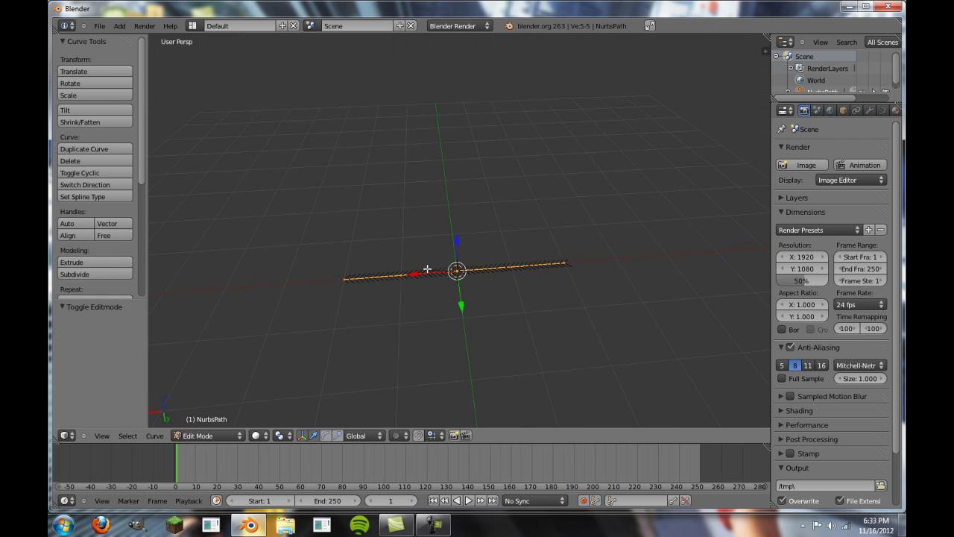
right_click(393, 275)
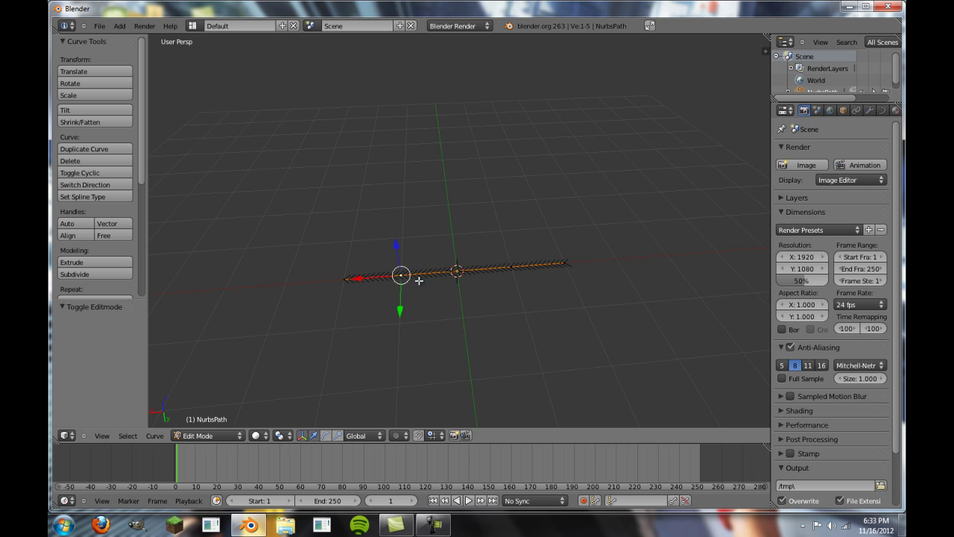
key("g")
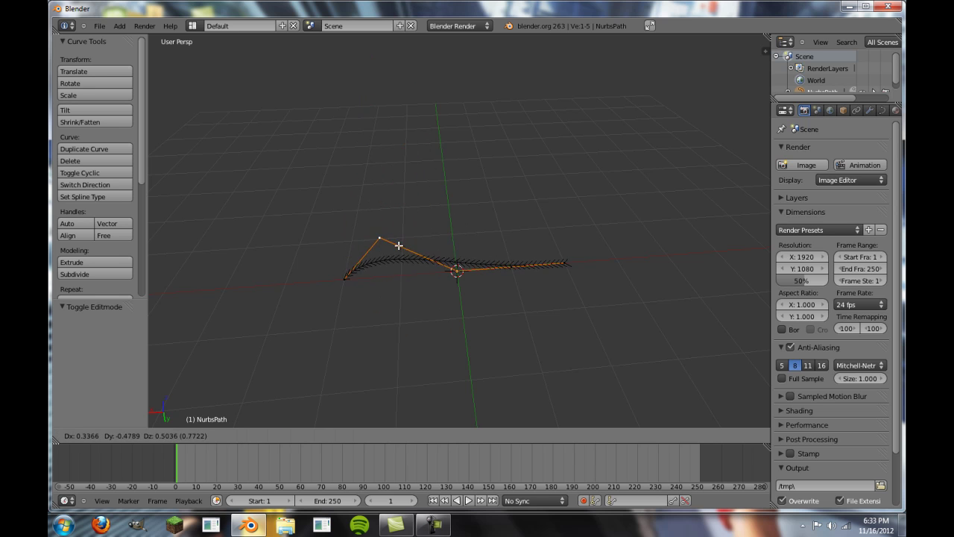
left_click(361, 198)
Step: Move the path's inner control point on the negative X side by about X -0.03, Y -0.62, Z -1.44
middle_click_drag(360, 199, 650, 182)
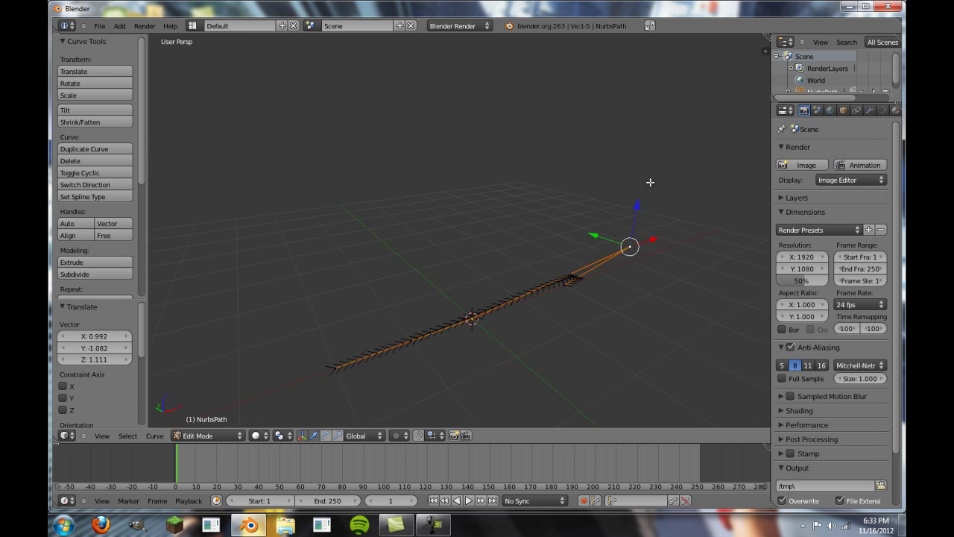
right_click(410, 336)
key("g")
left_click(374, 288)
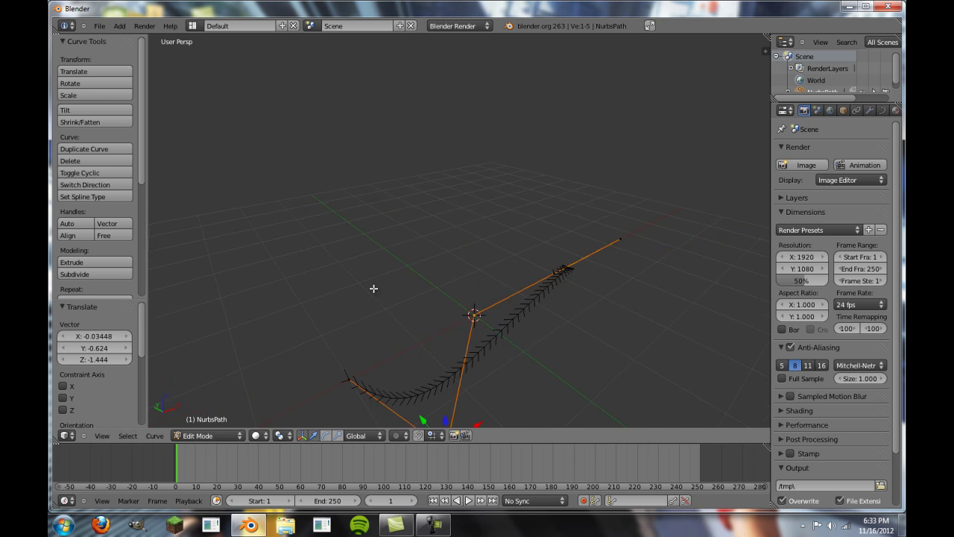
Step: Pull the path's middle control point upward away from the origin and return to Object Mode
middle_click_drag(373, 288, 378, 270)
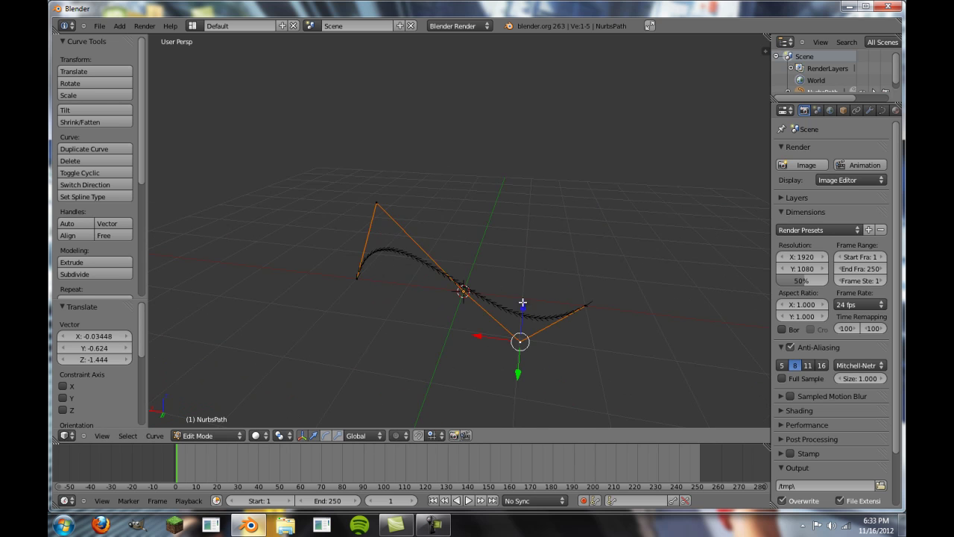
middle_click_drag(400, 294, 430, 323)
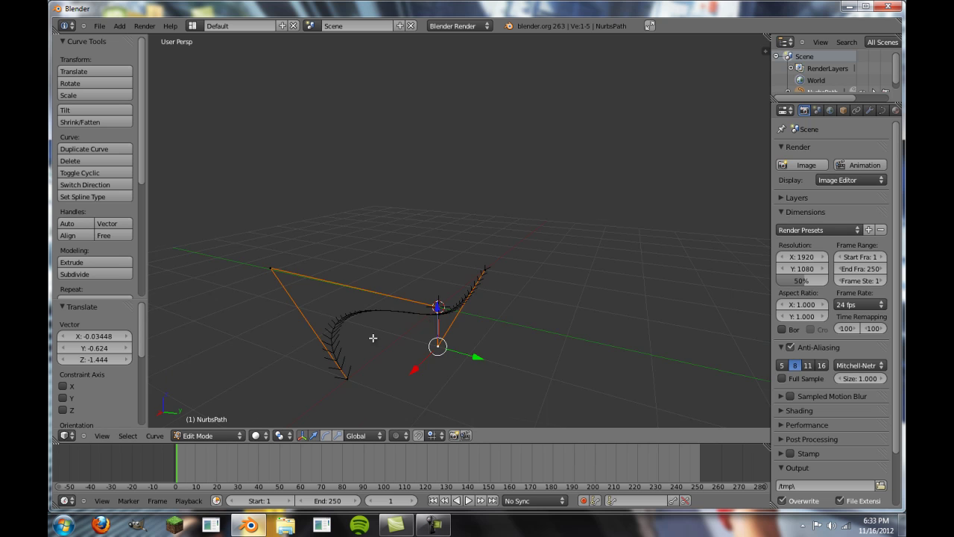
middle_click_drag(372, 338, 418, 334)
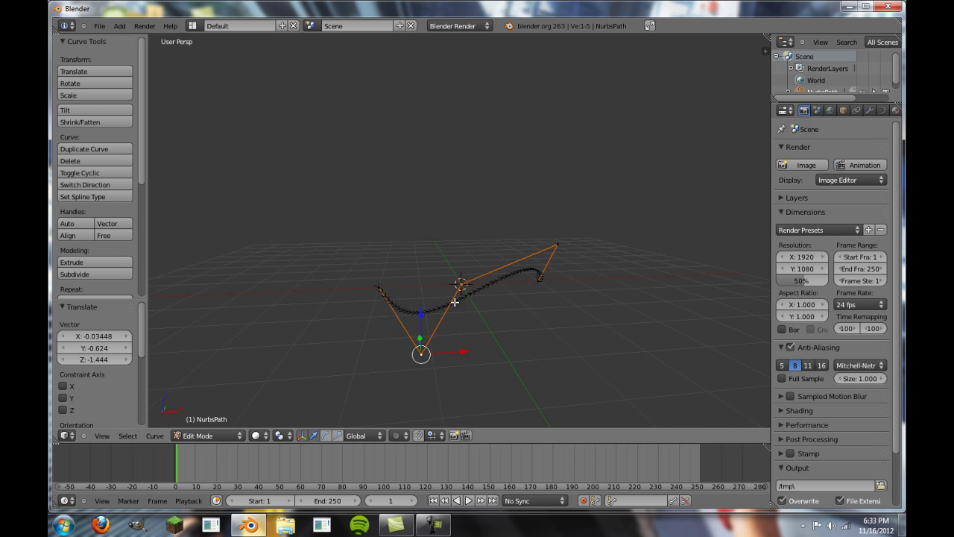
middle_click_drag(514, 279, 451, 274)
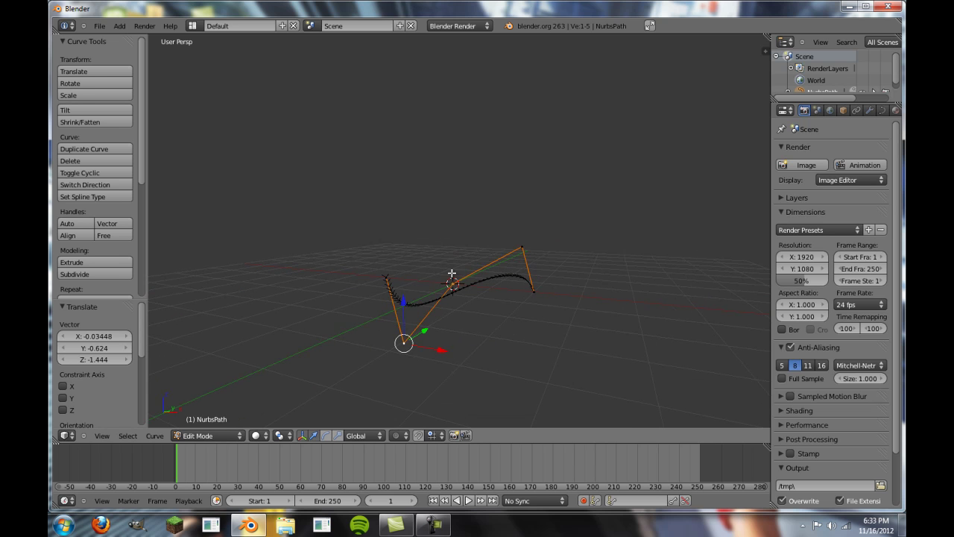
right_click(451, 279)
key("g")
left_click(500, 249)
middle_click_drag(501, 249, 460, 234)
key("Tab")
Step: Add a Bezier circle at the origin and scale it down to about 0.3
key("shift+a")
mouse_move(463, 231)
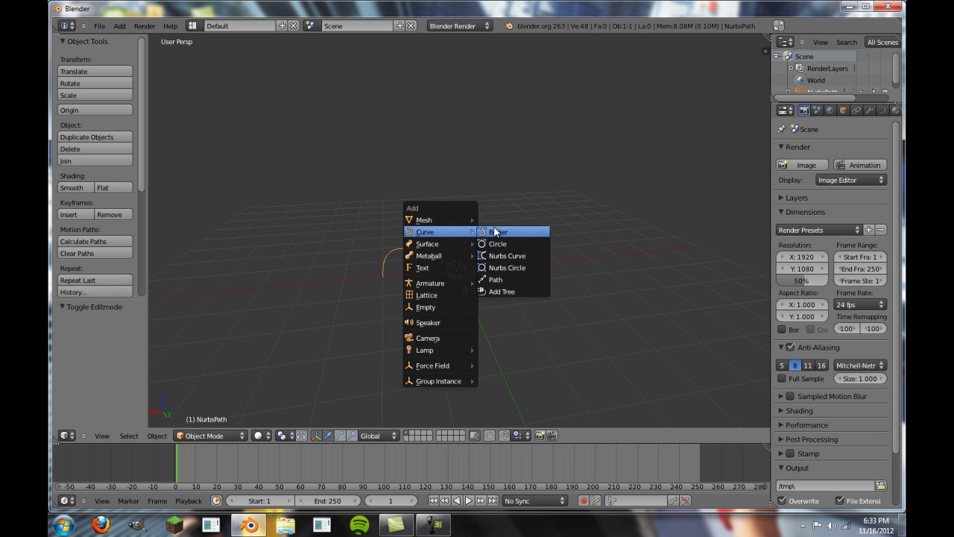
left_click(502, 243)
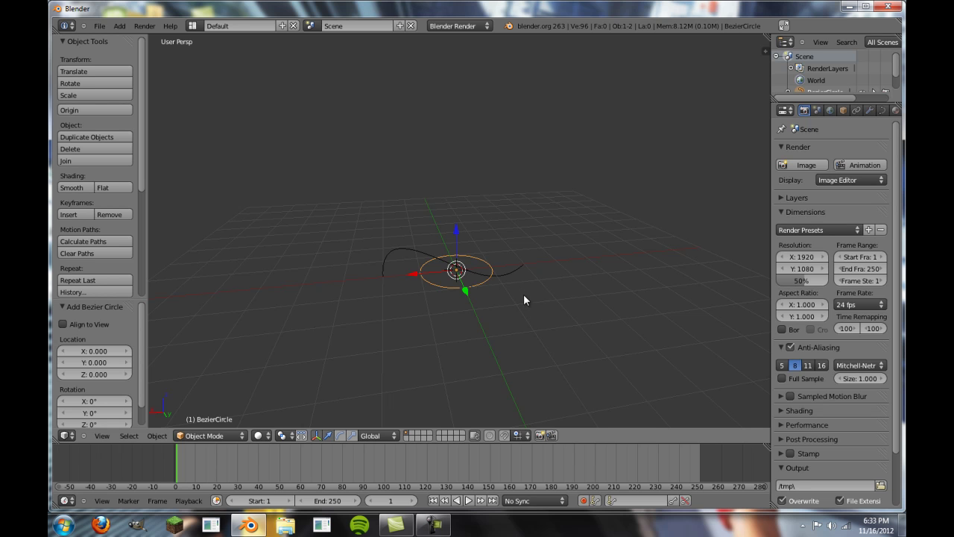
key("s")
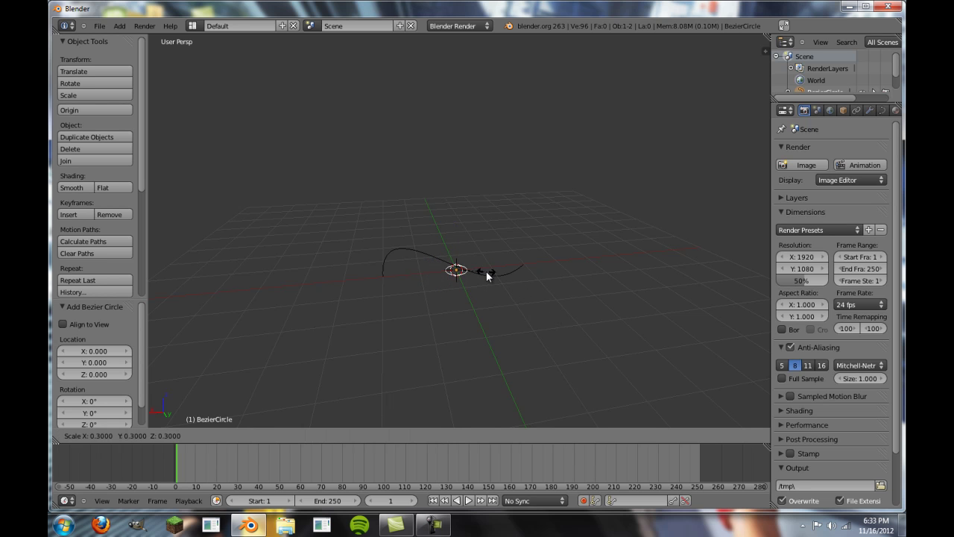
left_click(486, 271)
Step: Move the Bezier circle 5 units along the X axis, away from the path
key("g")
key("x")
key("5")
key("Return")
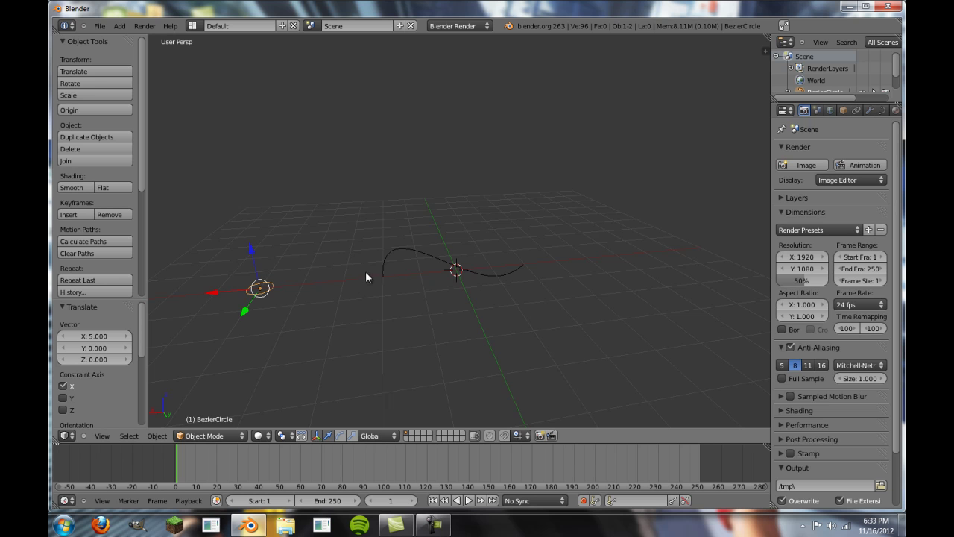
right_click(472, 272)
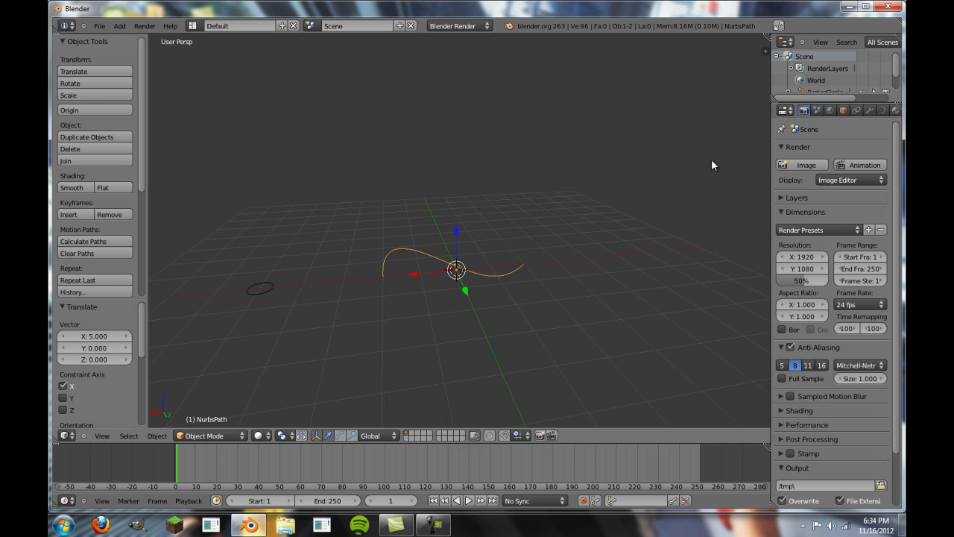
left_click(883, 110)
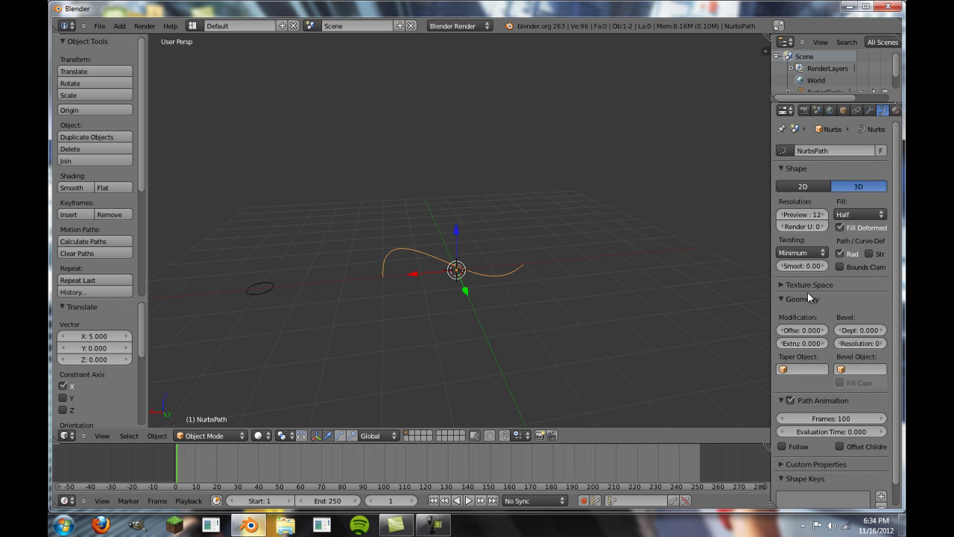
mouse_move(400, 270)
middle_mouse_down()
mouse_move(516, 256)
mouse_move(414, 328)
mouse_move(481, 258)
mouse_move(409, 281)
middle_mouse_up()
key("Tab")
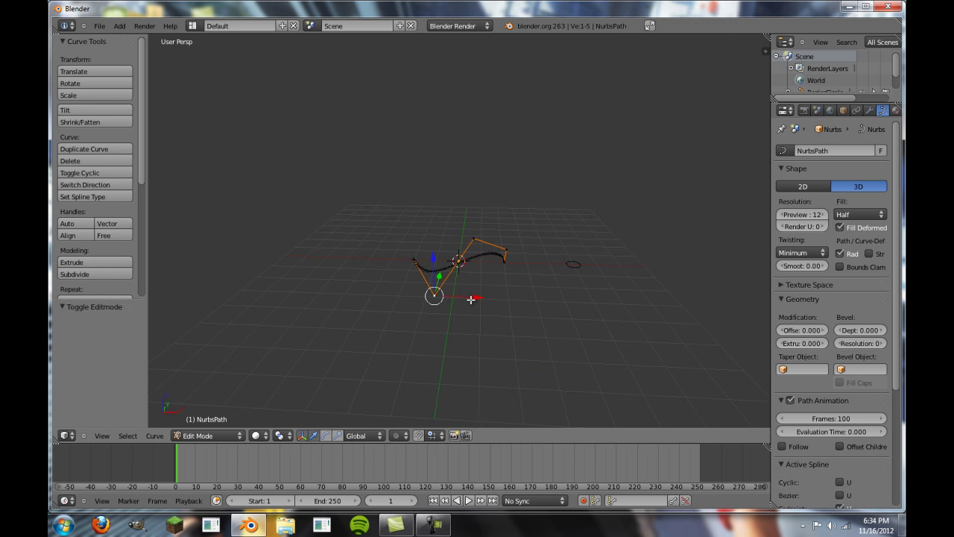
key("g")
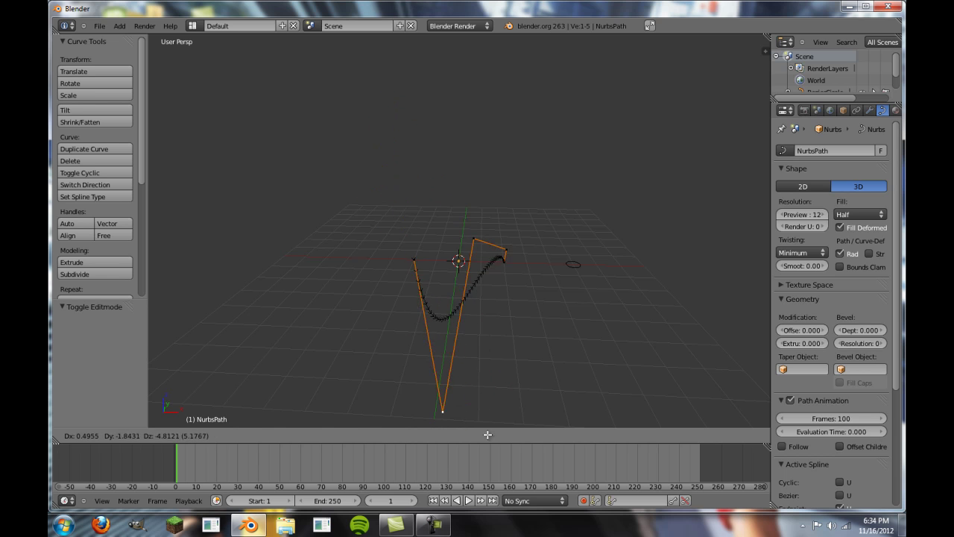
key("Escape")
key("Tab")
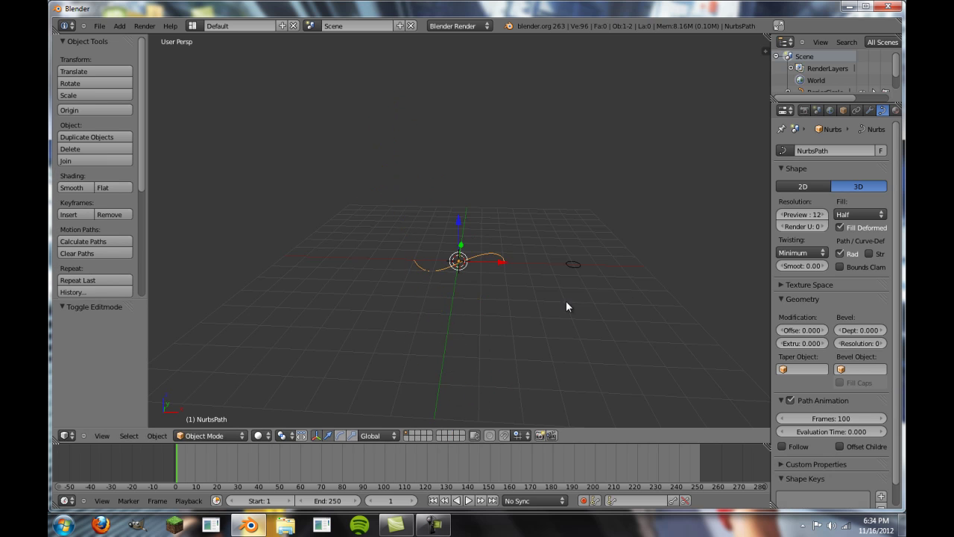
scroll(514, 282, "up", 3)
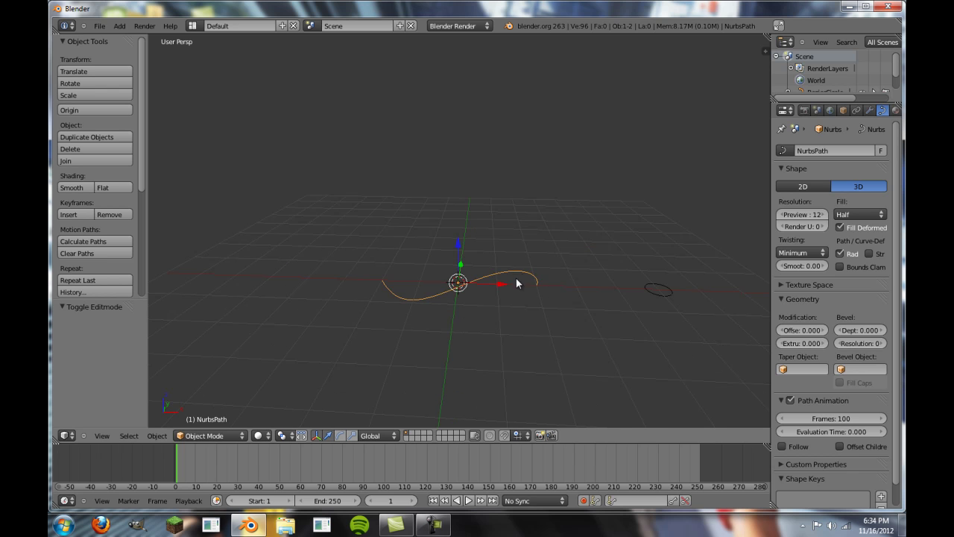
right_click(660, 295)
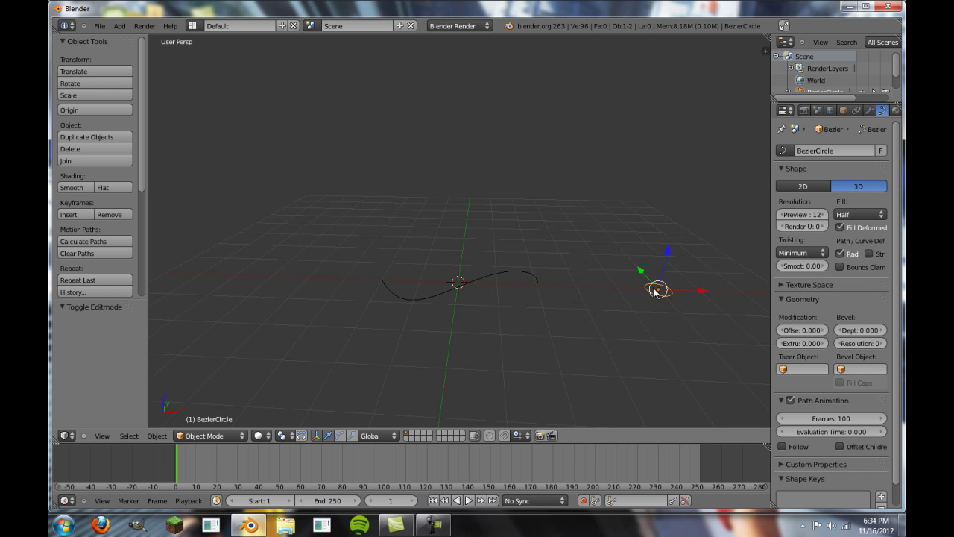
Step: Select the path and assign BezierCircle as its Bevel Object in the curve's Geometry settings
right_click(500, 281)
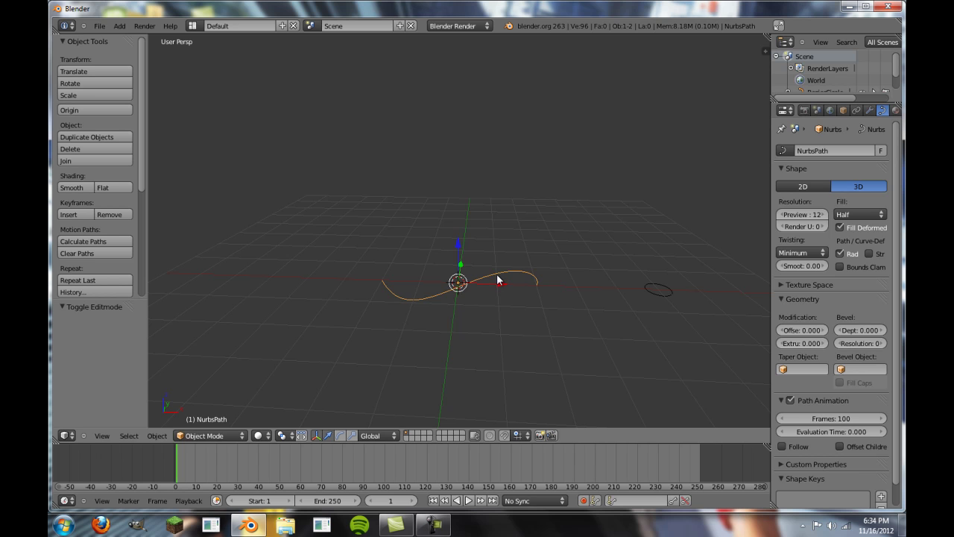
key("g")
key("Escape")
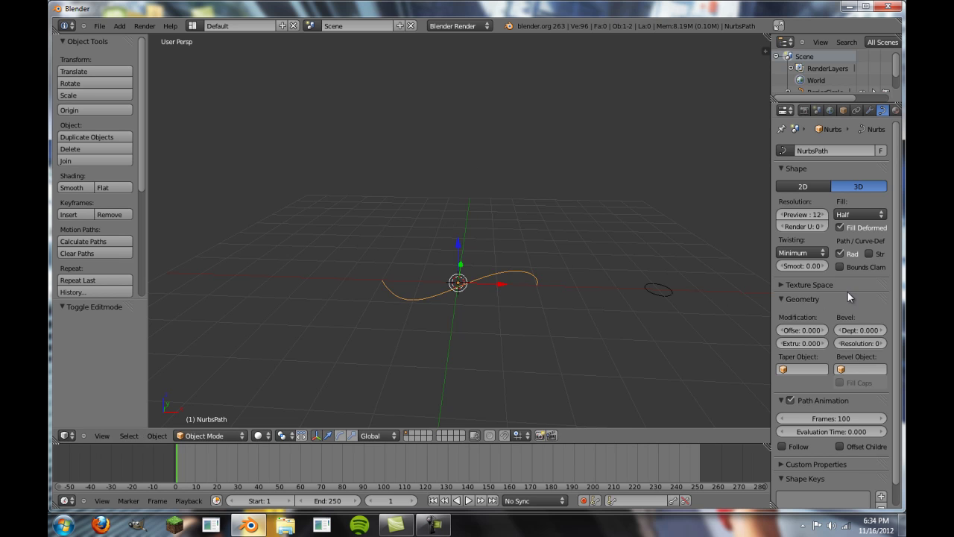
left_click(804, 110)
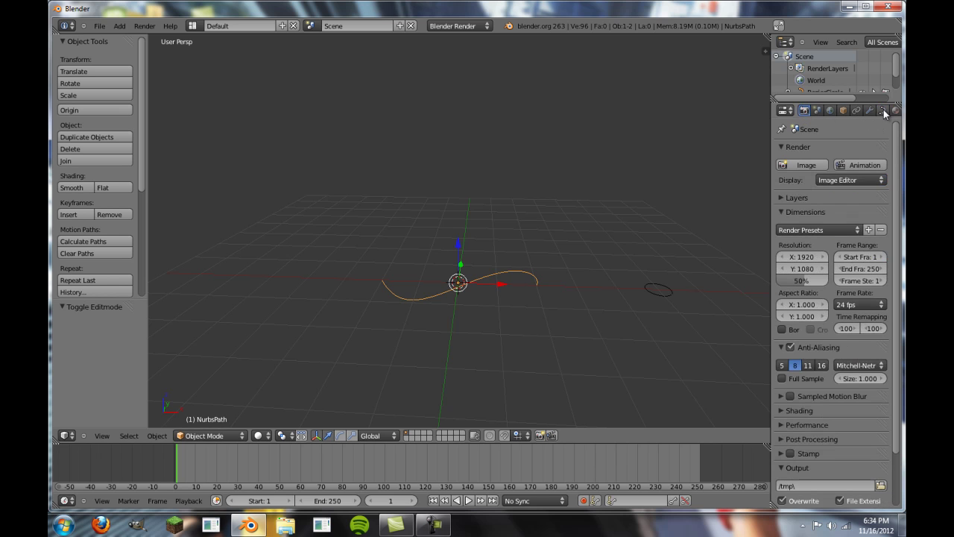
left_click(883, 111)
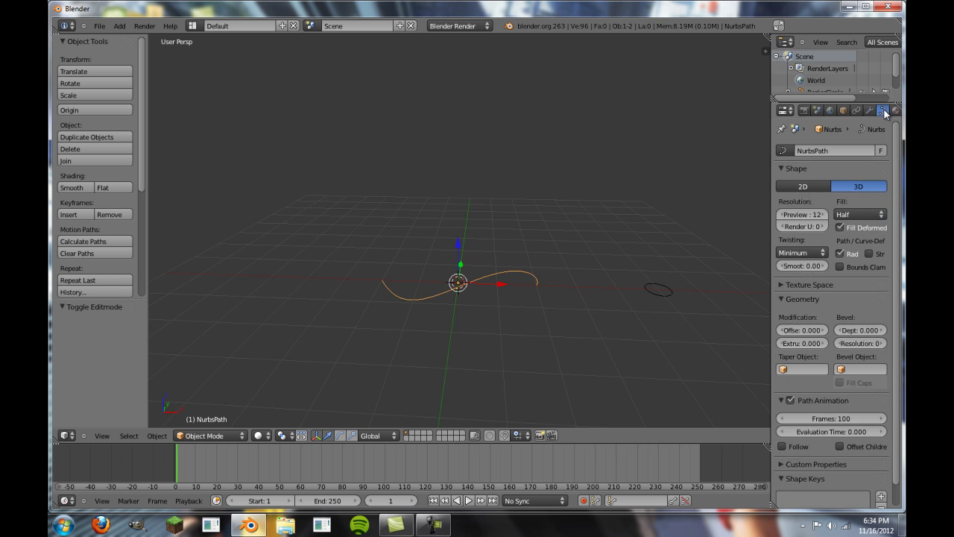
left_click(861, 370)
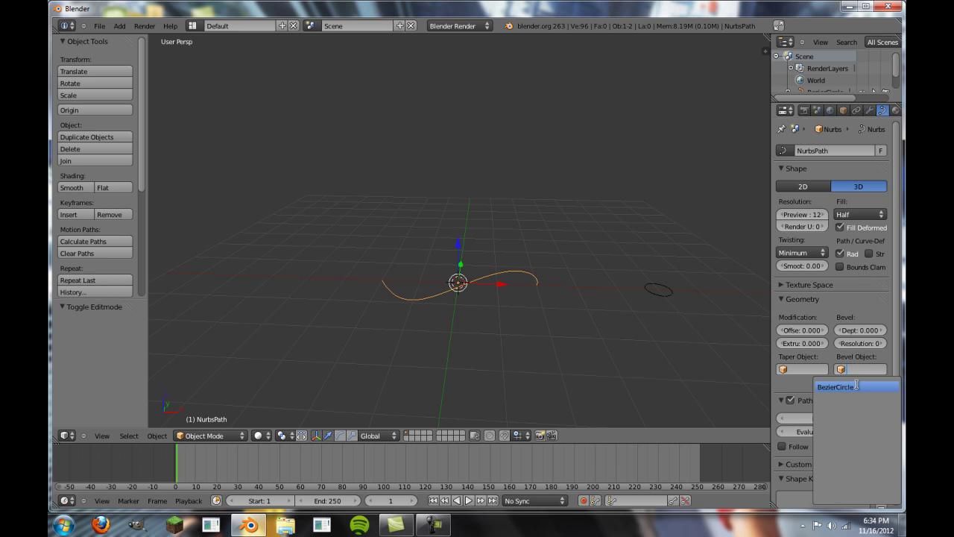
left_click(857, 386)
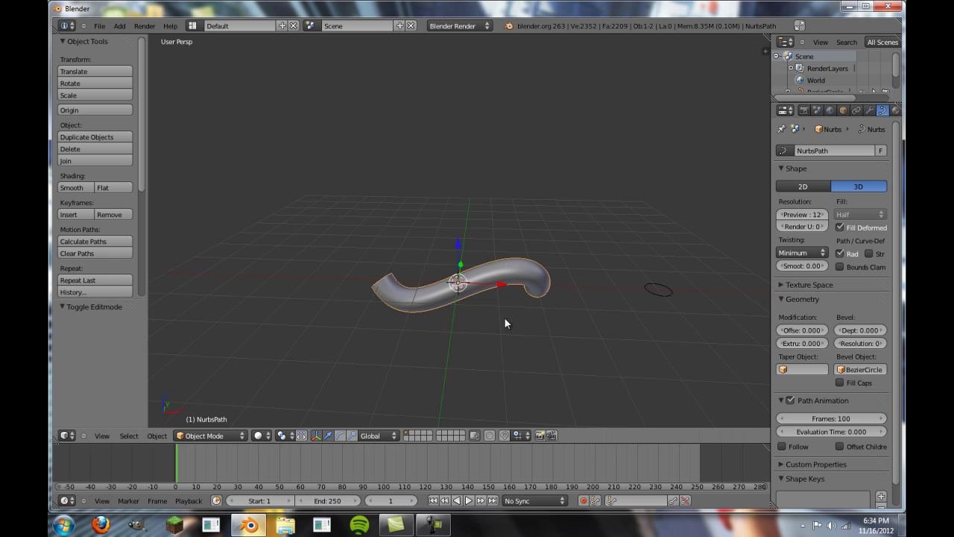
Step: Inspect the tube's mesh in wireframe shading from several angles, then restore solid shading
mouse_move(506, 320)
middle_mouse_down()
mouse_move(375, 273)
mouse_move(414, 282)
mouse_move(486, 246)
mouse_move(426, 242)
middle_mouse_up()
key("z")
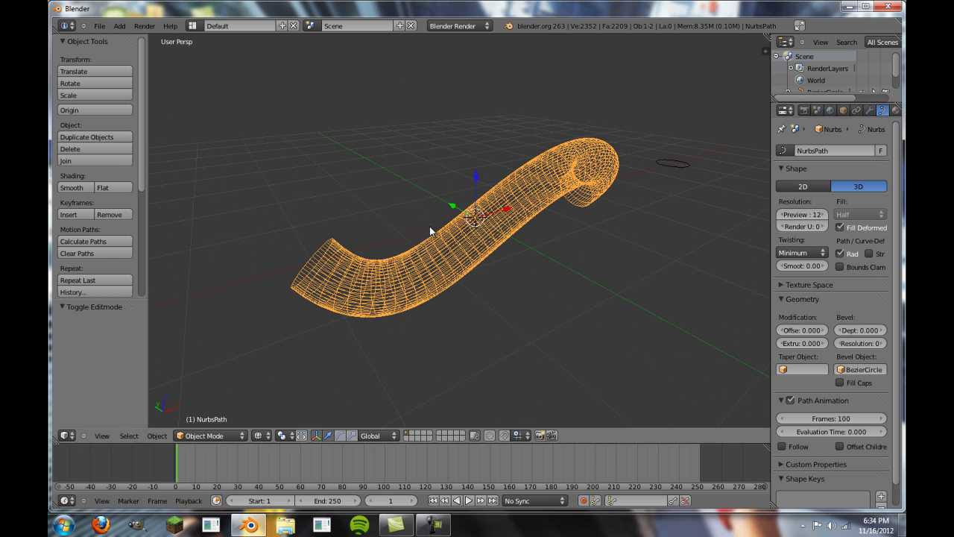
mouse_move(331, 272)
middle_mouse_down()
mouse_move(354, 232)
mouse_move(428, 211)
mouse_move(518, 298)
middle_mouse_up()
key("z")
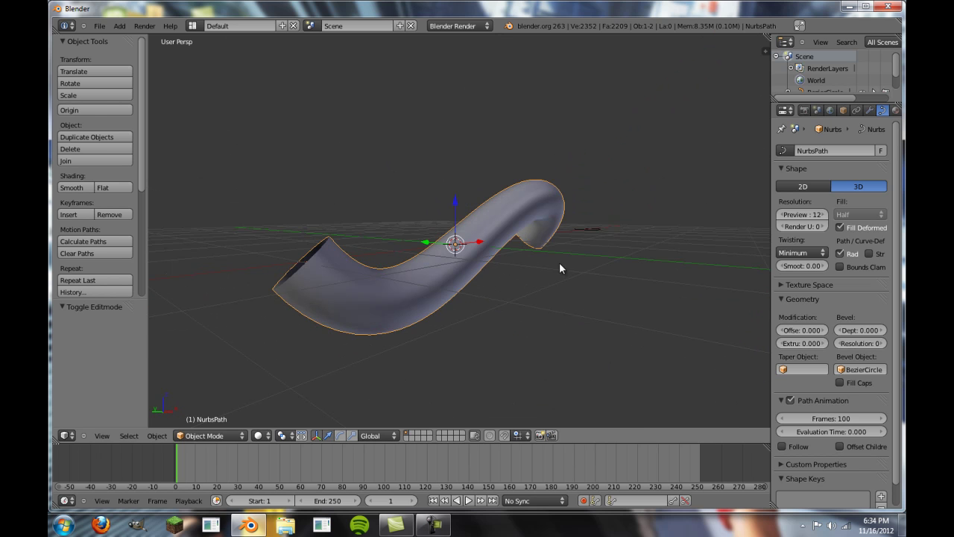
Step: Edit the path and pull the control point at the tube's open near end up and outward to lengthen it
key("Tab")
right_click(302, 261)
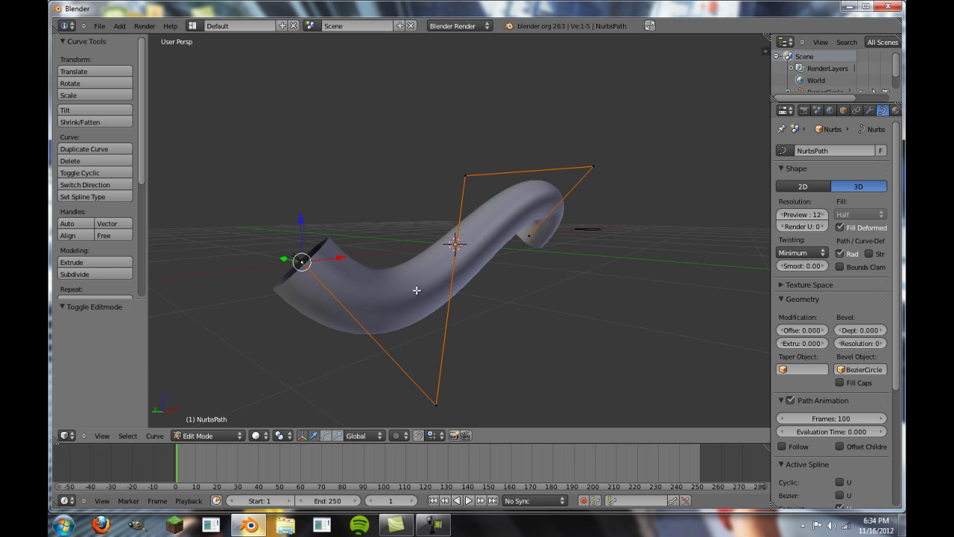
key("g")
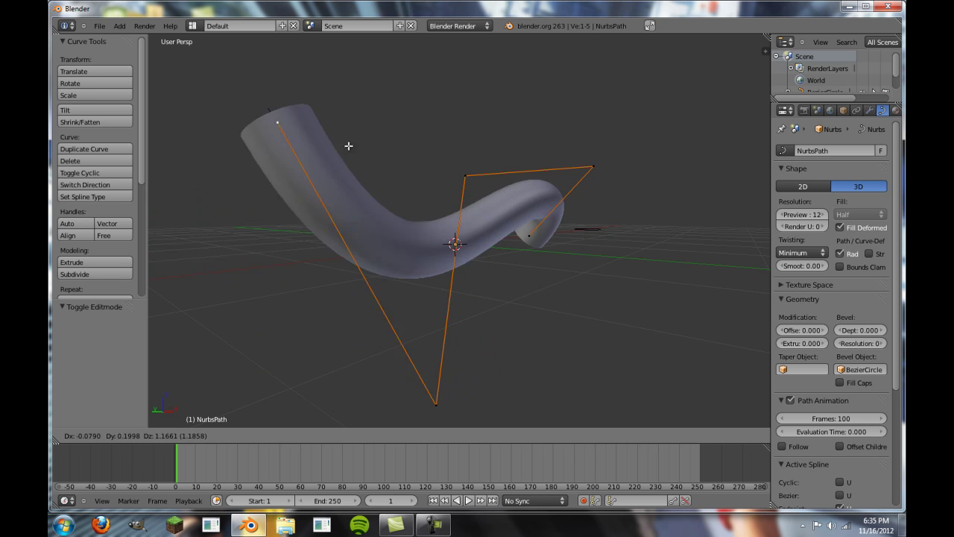
left_click(258, 178)
key("Tab")
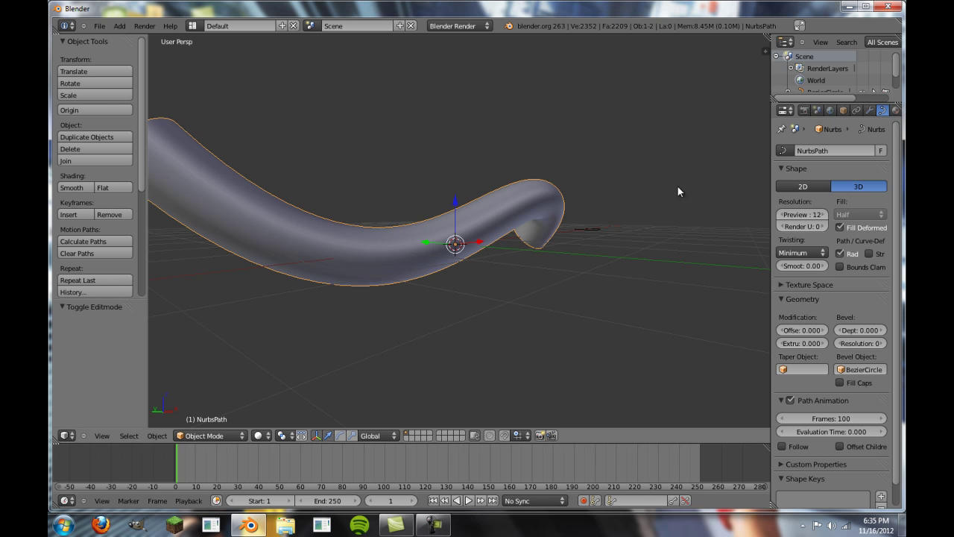
Step: Set the path's Preview U resolution to 1
left_click_drag(799, 216, 768, 216)
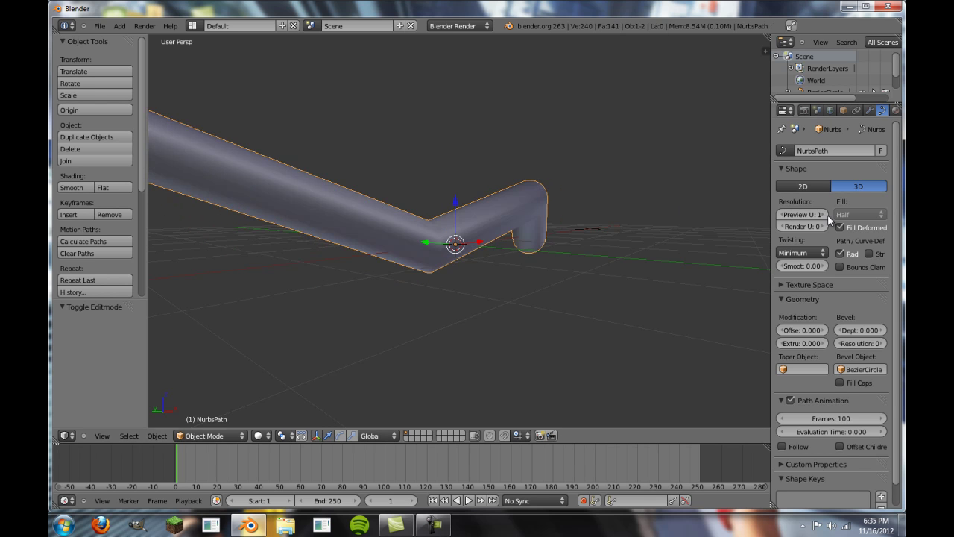
Step: Raise the path's Preview U resolution step by step to 6 and check how smoothly the tube bends
scroll(406, 217, "down", 4)
key("Tab")
middle_click_drag(406, 217, 436, 249)
key("Tab")
left_click(822, 216)
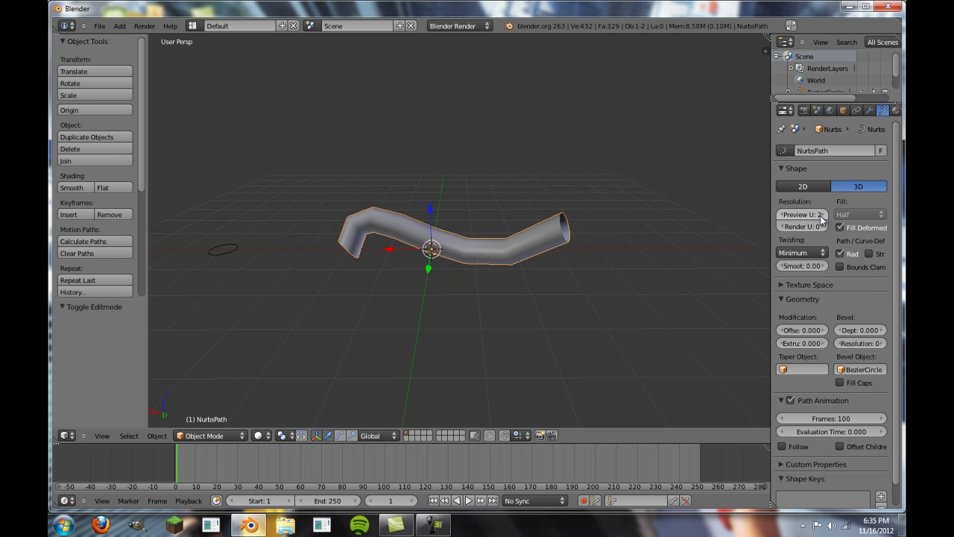
left_click(823, 216)
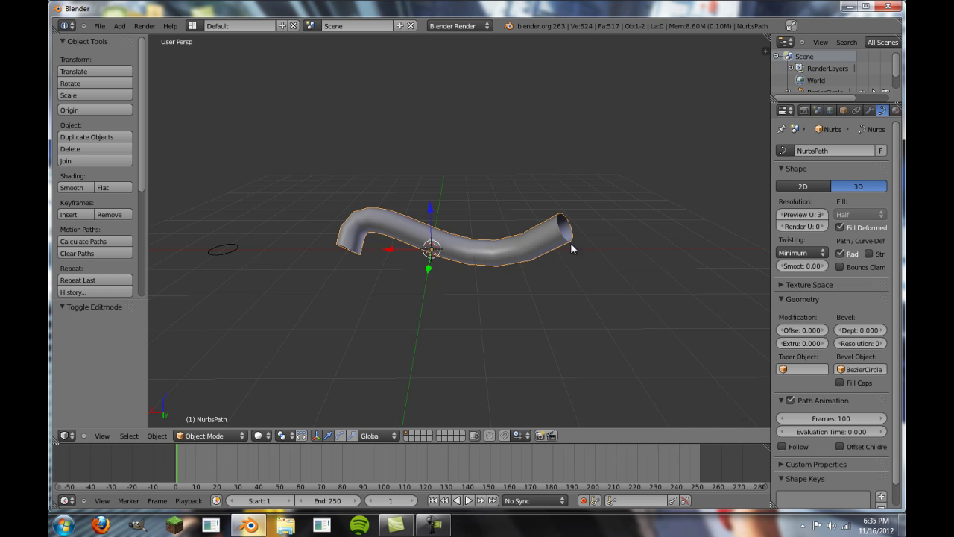
left_click(823, 215)
left_click(823, 215)
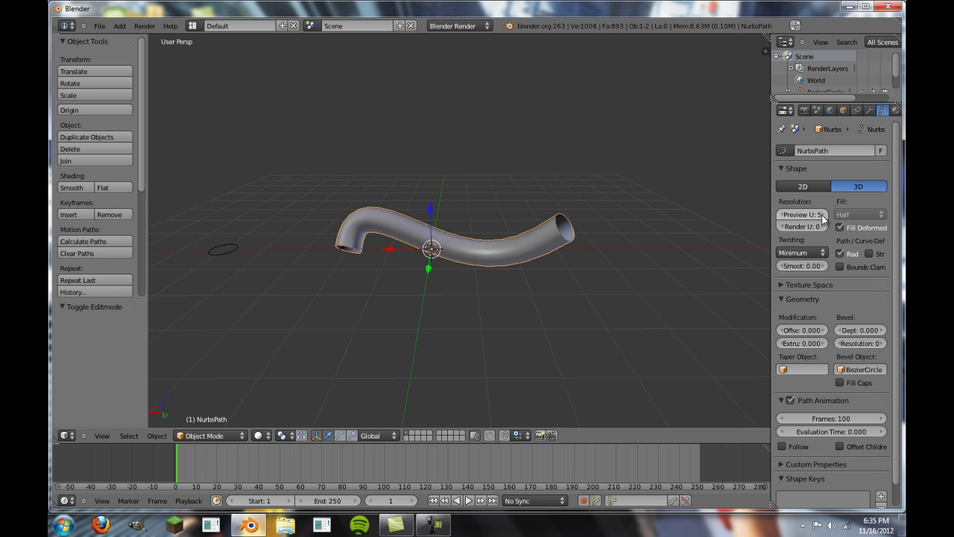
scroll(560, 248, "up", 3)
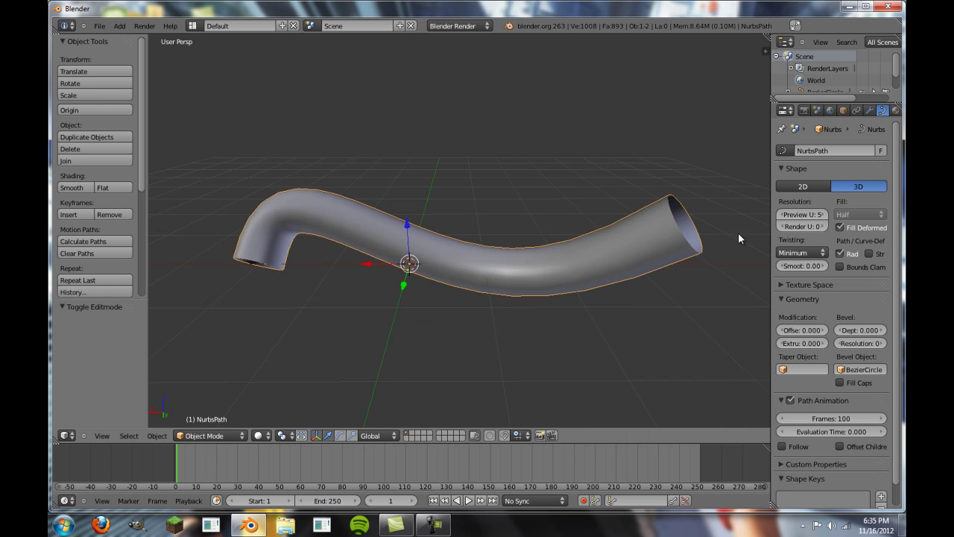
left_click(821, 215)
scroll(542, 234, "down", 2)
scroll(579, 221, "up", 3)
scroll(623, 220, "down", 2)
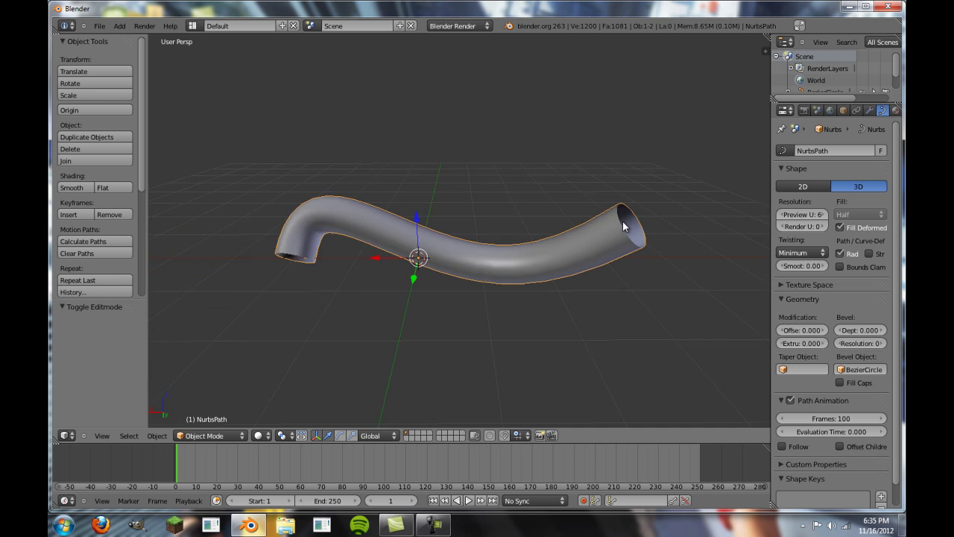
scroll(623, 221, "down", 1)
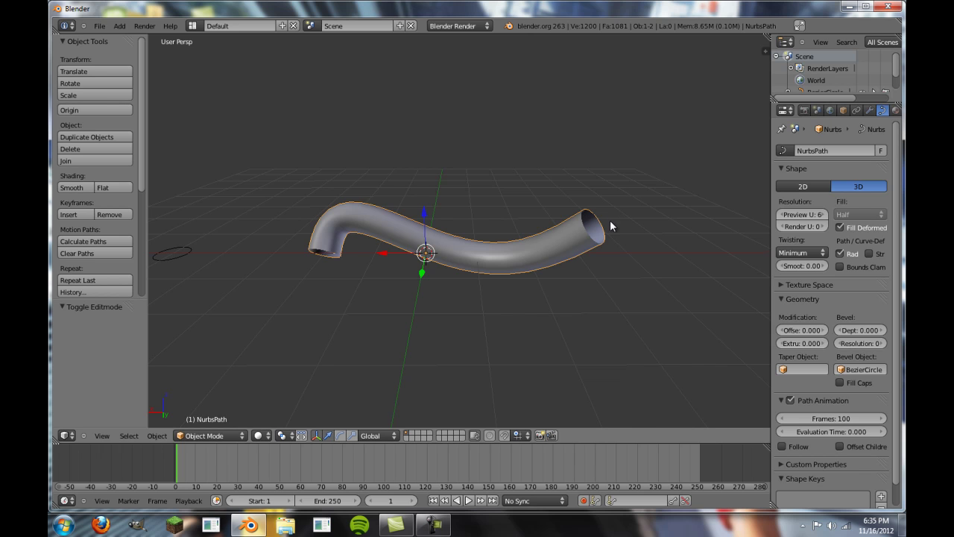
Step: Raise the tube path's Preview U resolution to 12
left_click(824, 215)
left_click(824, 215)
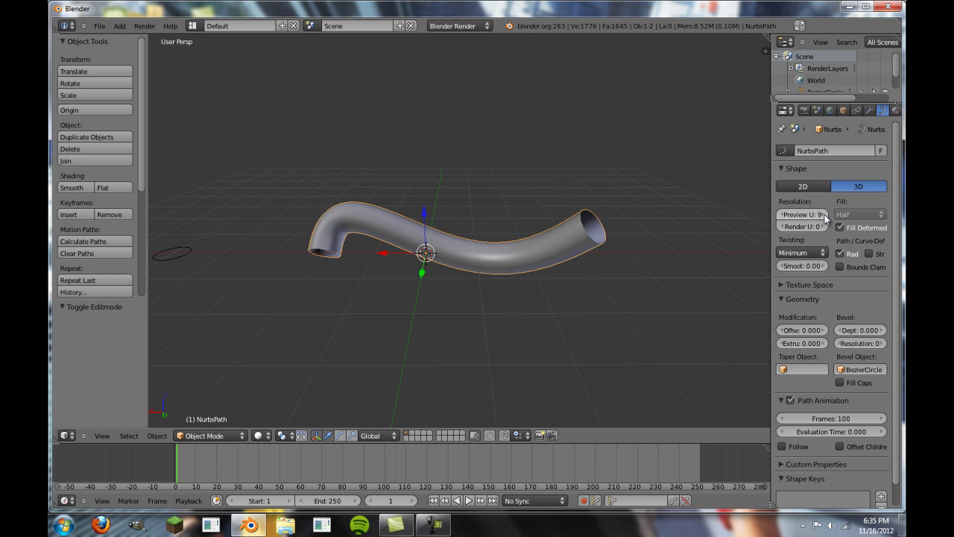
left_click(824, 215)
left_click(824, 215)
left_click(825, 215)
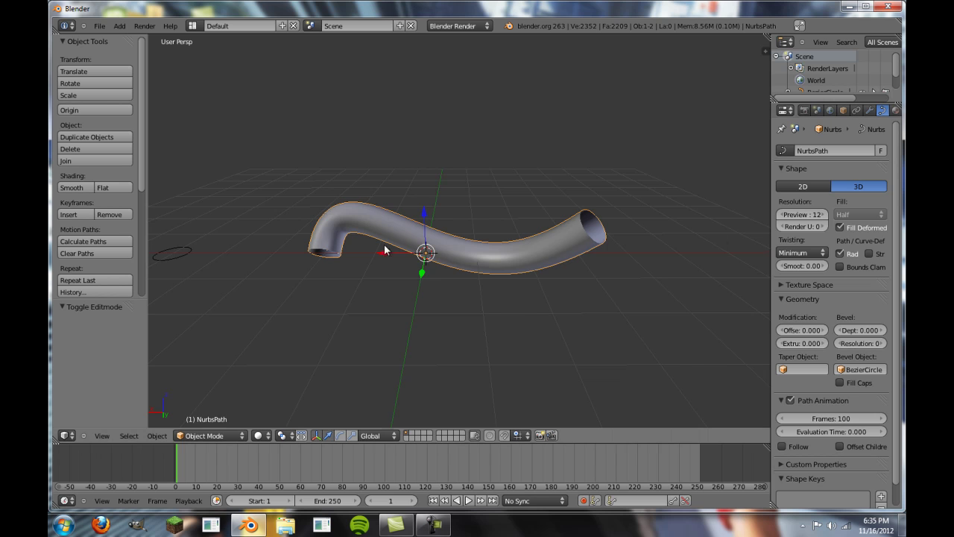
Step: Delete the Bezier circle and the beveled tube path to empty the scene
scroll(389, 245, "down", 4)
middle_click_drag(388, 245, 444, 265)
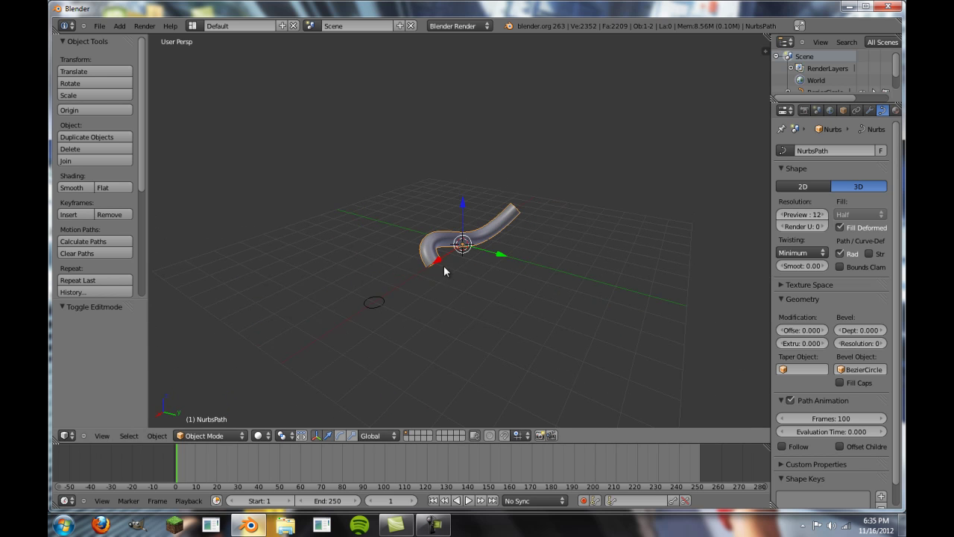
right_click(375, 308)
right_click(479, 251)
scroll(448, 268, "up", 2)
right_click(271, 388)
key("x")
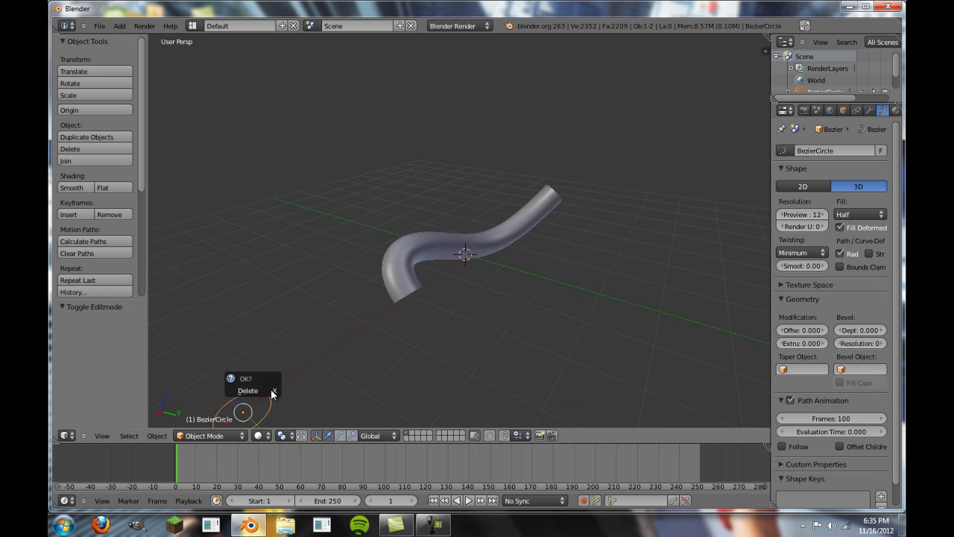
left_click(270, 388)
right_click(523, 232)
key("x")
left_click(522, 234)
Step: Add a path curve and move its middle control point 1 unit along Y in Edit Mode
key("shift+a")
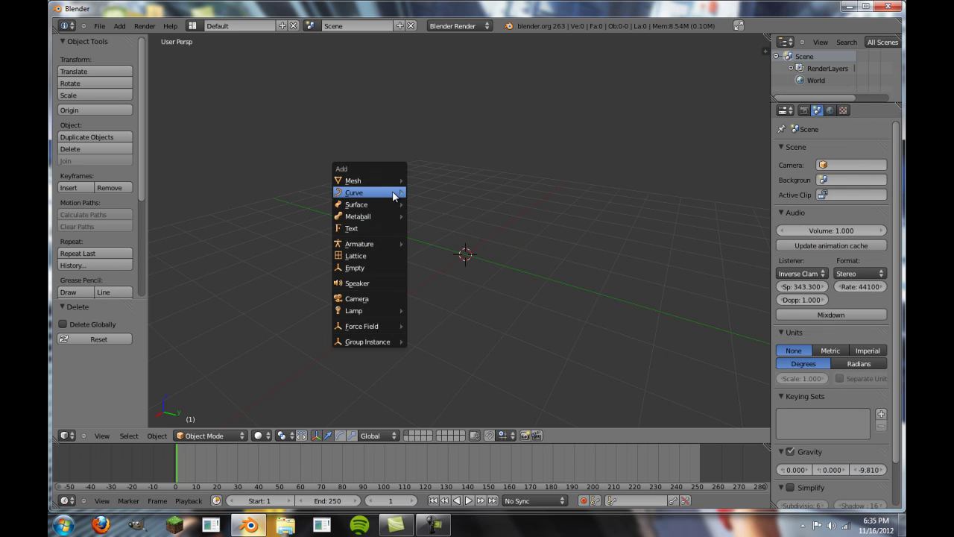
mouse_move(394, 193)
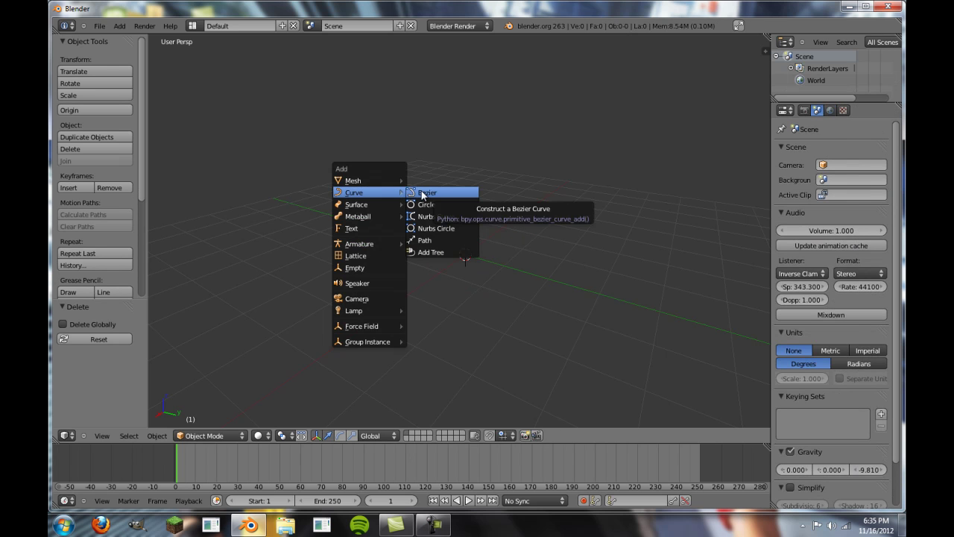
left_click(432, 240)
key("Tab")
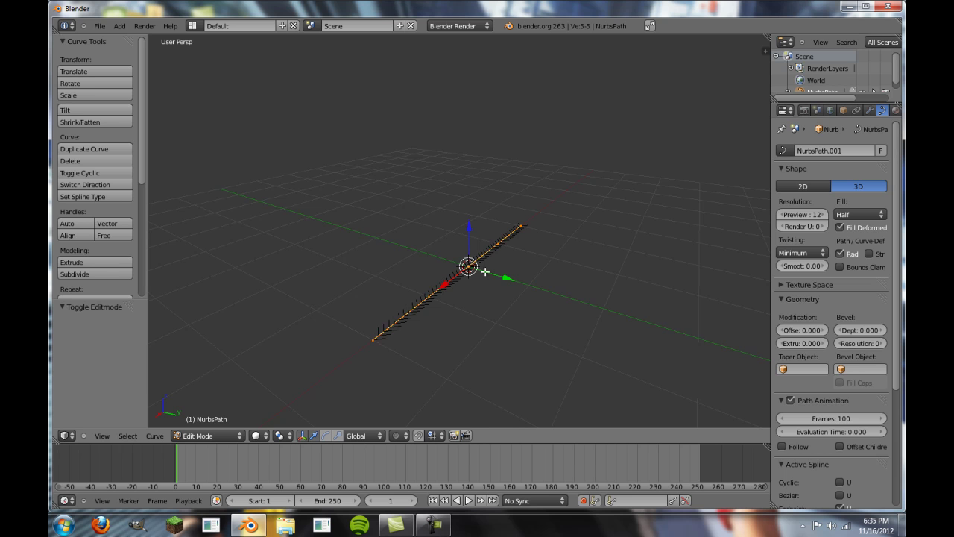
right_click(487, 274)
key("g")
key("y")
key("1")
key("Return")
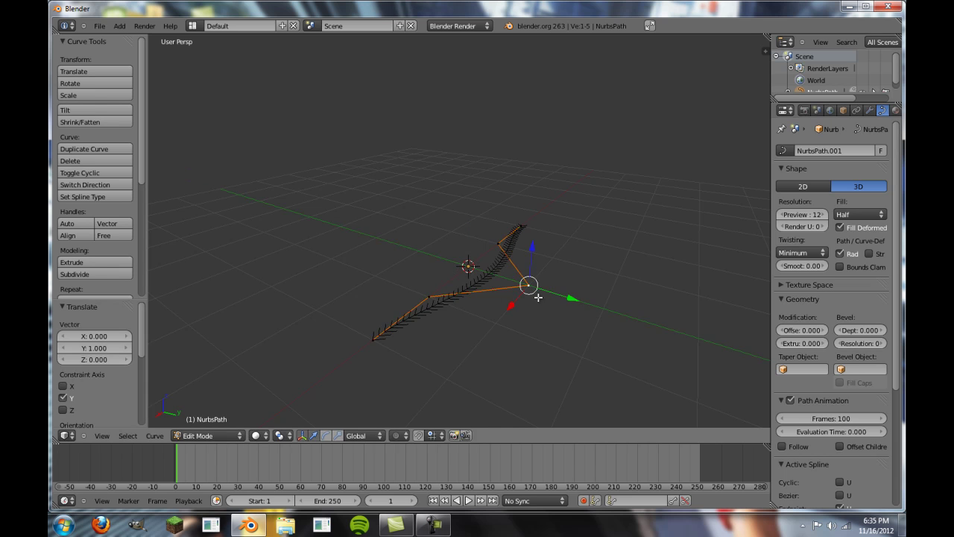
Step: Shift the control point between the path's middle and far end along Y, then return to Object Mode
key("Tab")
key("Tab")
right_click(501, 243)
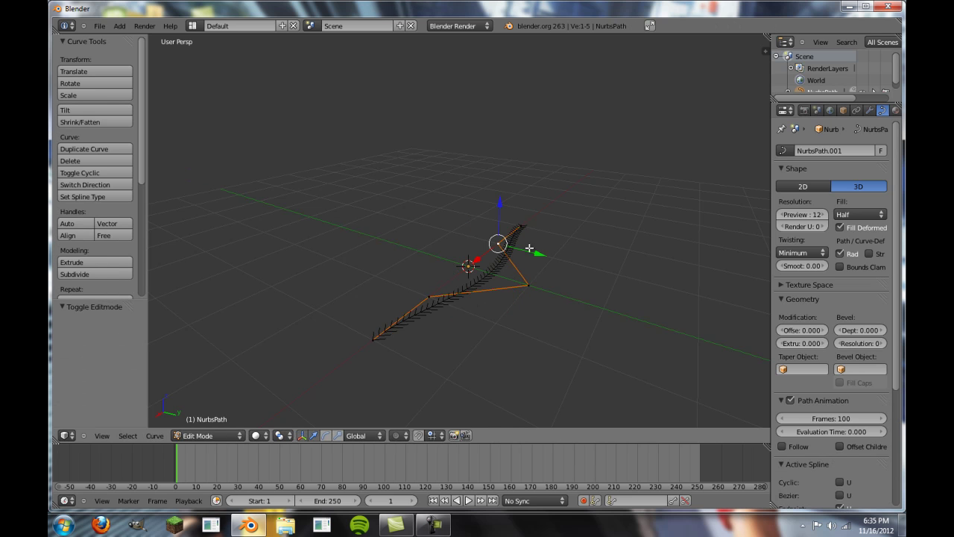
key("g")
key("y")
left_click(535, 243)
key("Tab")
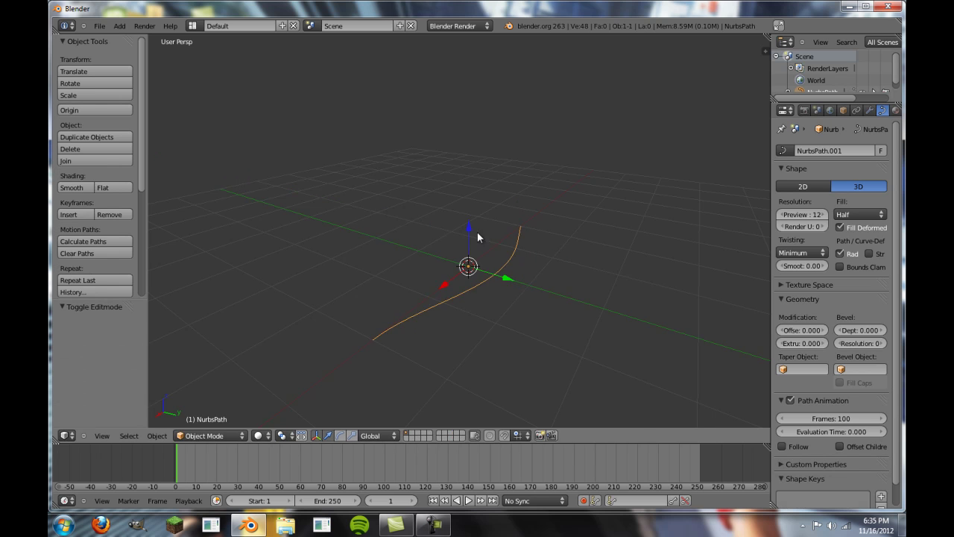
Step: Add a Bezier curve at the origin and view it together with the path from the top
middle_click_drag(478, 236, 534, 283)
key("shift+a")
mouse_move(418, 229)
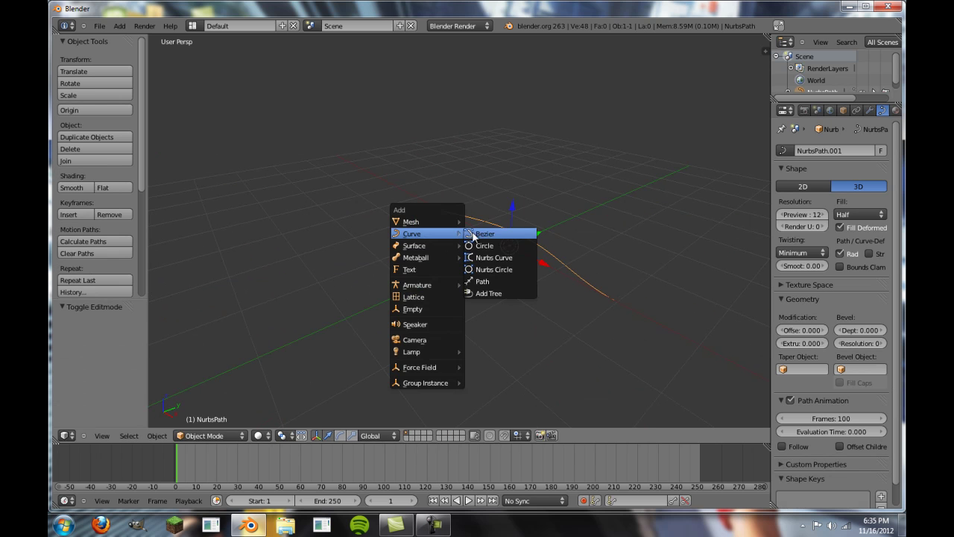
left_click(488, 233)
middle_click_drag(542, 272, 564, 276)
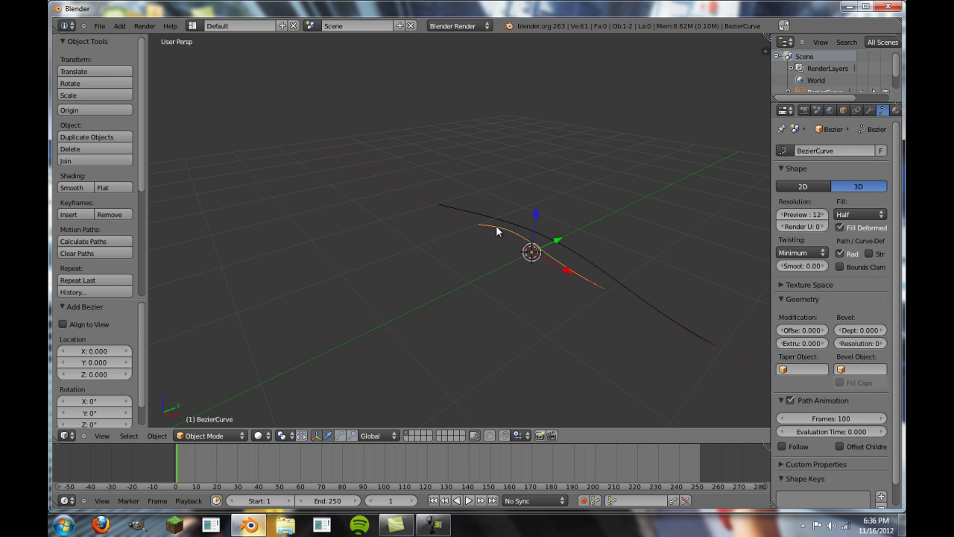
key("KP_7")
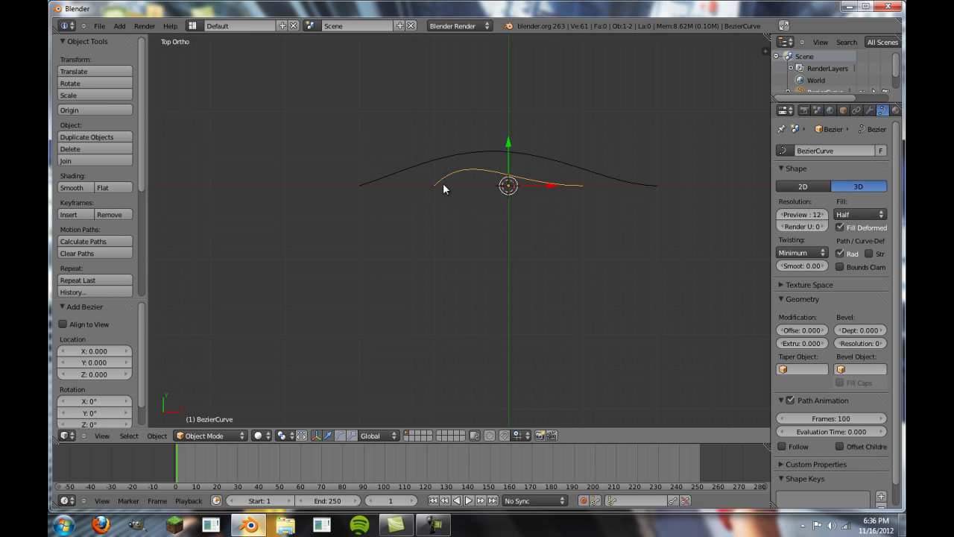
Step: Select the bent path and assign BezierCurve as its Bevel Object
right_click(451, 157)
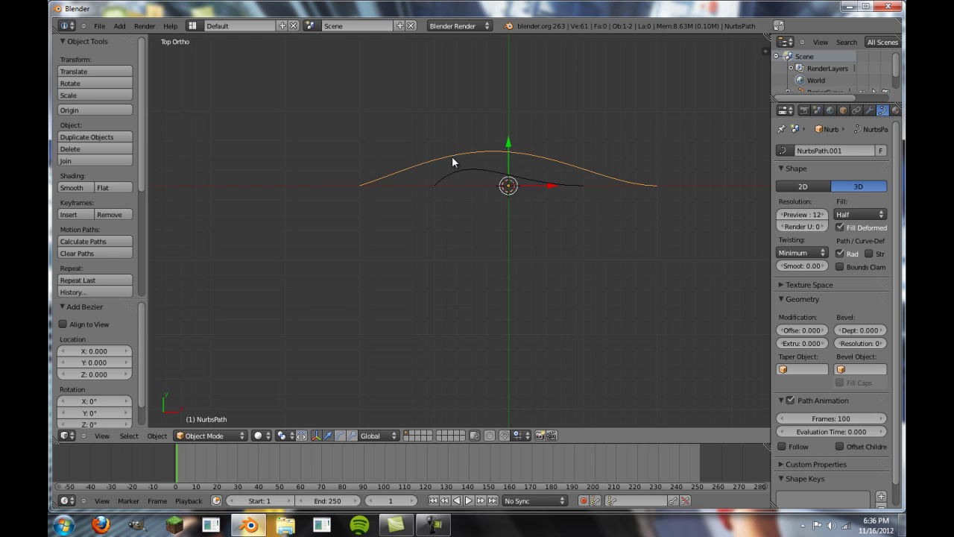
middle_click_drag(451, 156, 349, 220)
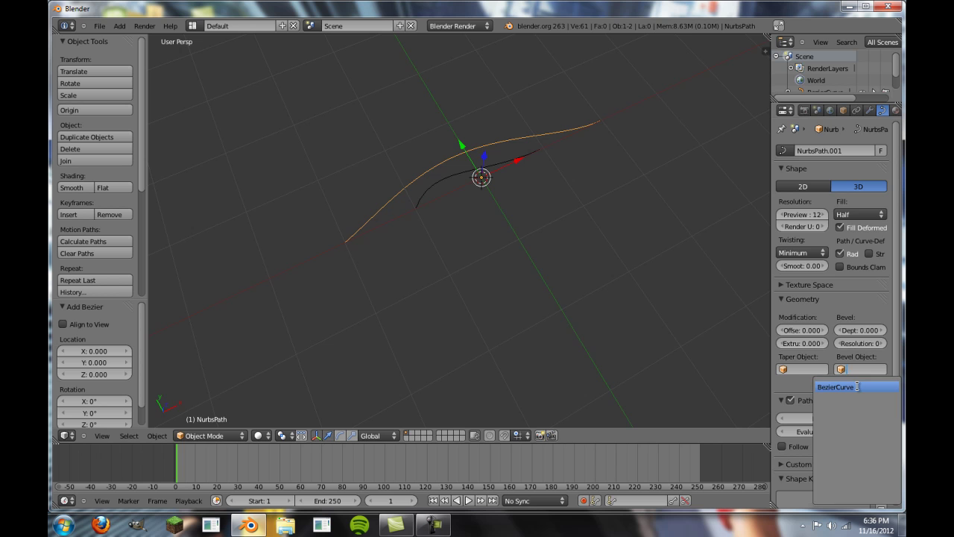
left_click(857, 387)
Step: Examine the curved sheet from several angles in both wireframe and solid shading
middle_click_drag(485, 264, 395, 252)
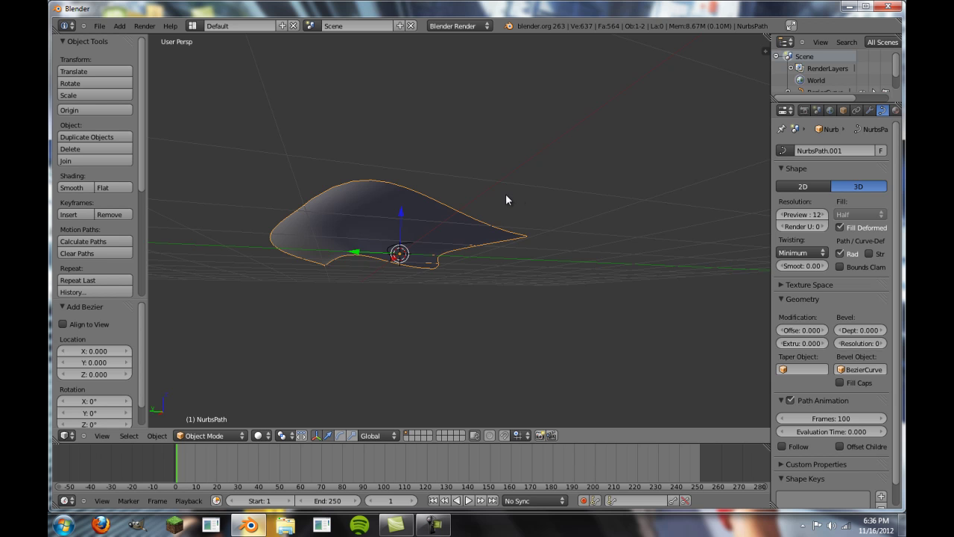
middle_click_drag(507, 196, 332, 217)
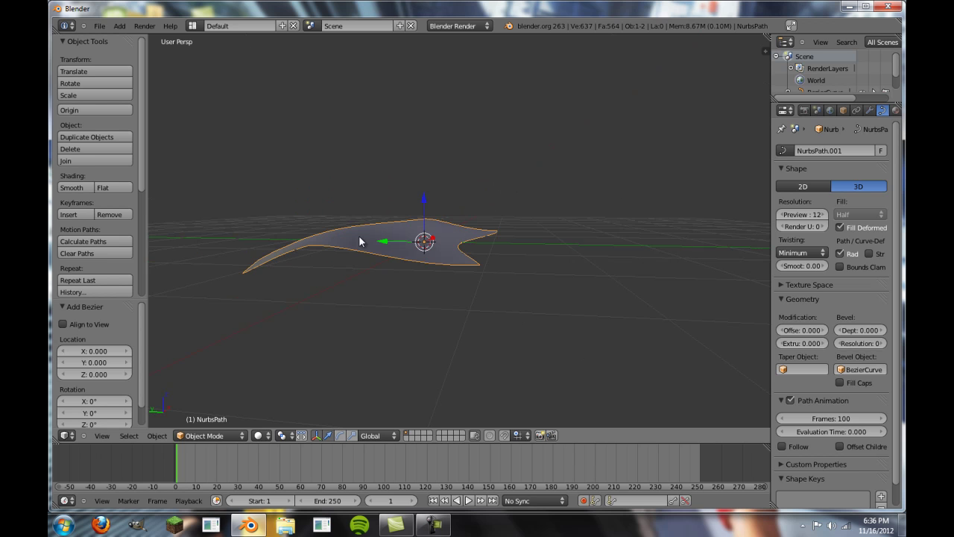
mouse_move(274, 244)
middle_mouse_down()
mouse_move(415, 264)
mouse_move(285, 328)
mouse_move(415, 277)
middle_mouse_up()
key("z")
mouse_move(660, 295)
middle_mouse_down()
mouse_move(499, 220)
mouse_move(477, 252)
mouse_move(425, 224)
middle_mouse_up()
key("z")
scroll(425, 224, "down", 3)
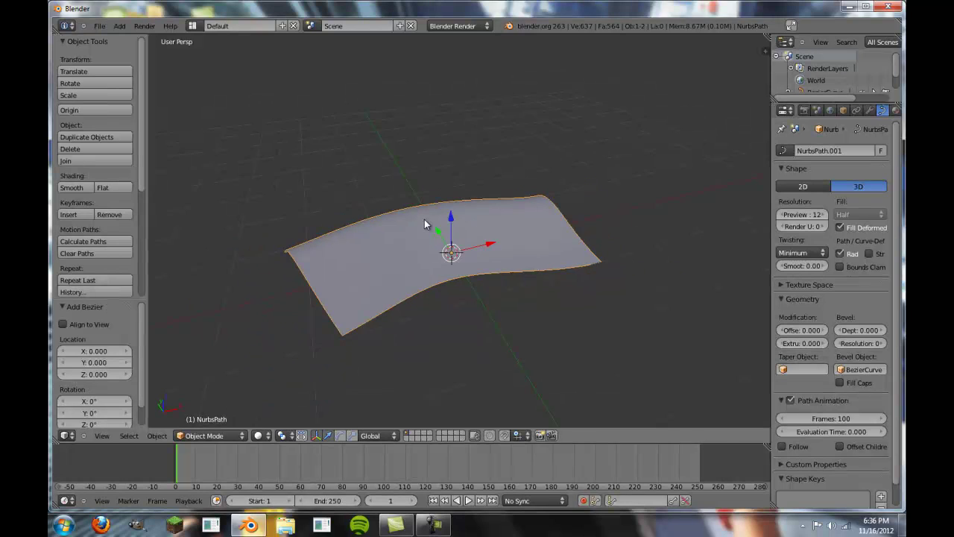
middle_click_drag(303, 286, 347, 273)
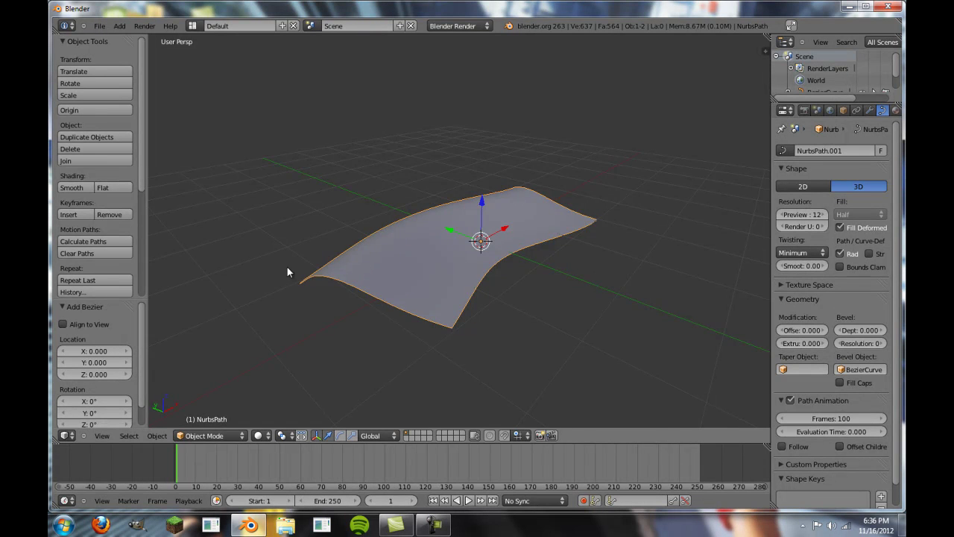
middle_click_drag(287, 272, 417, 206)
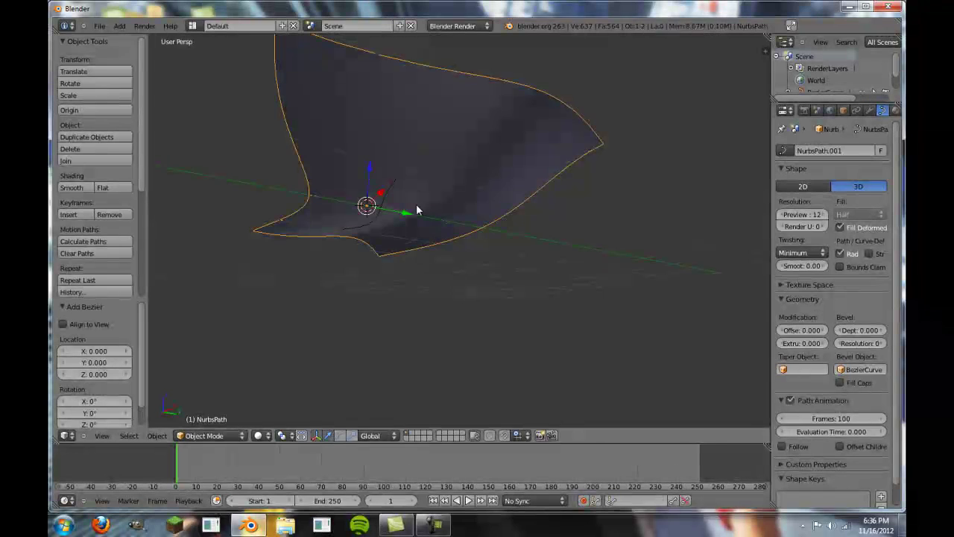
Step: Delete both the bent path and the Bezier curve
key("x")
left_click(365, 147)
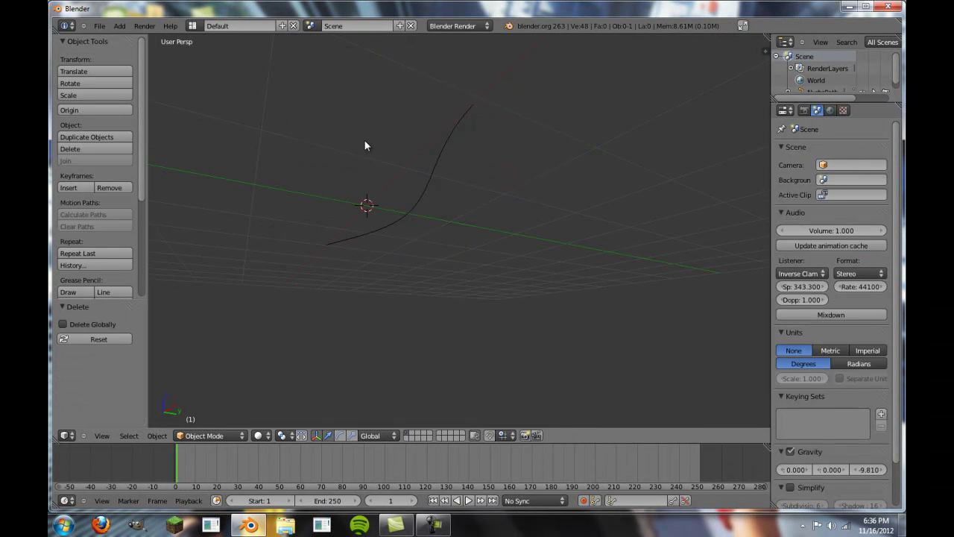
middle_click_drag(365, 146, 410, 218)
right_click(417, 209)
key("x")
left_click(414, 211)
Step: Add a new straight path curve and a Bezier circle at the origin
key("shift+a")
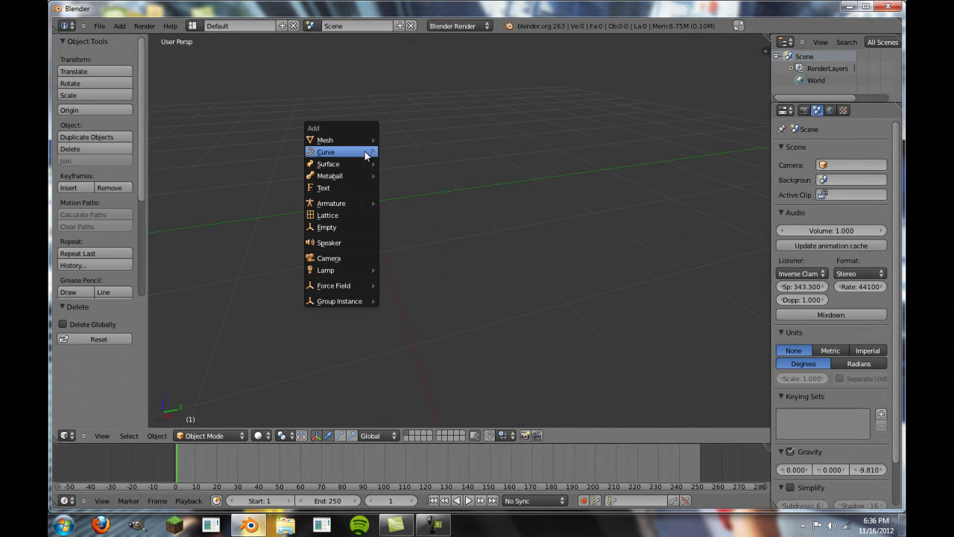
mouse_move(366, 154)
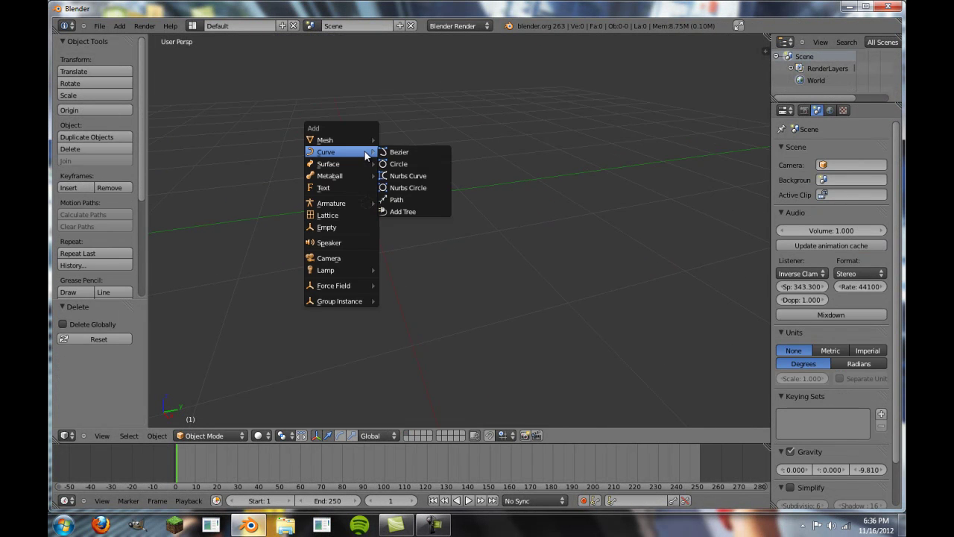
left_click(400, 199)
middle_click_drag(425, 206, 362, 194)
key("shift+a")
mouse_move(402, 161)
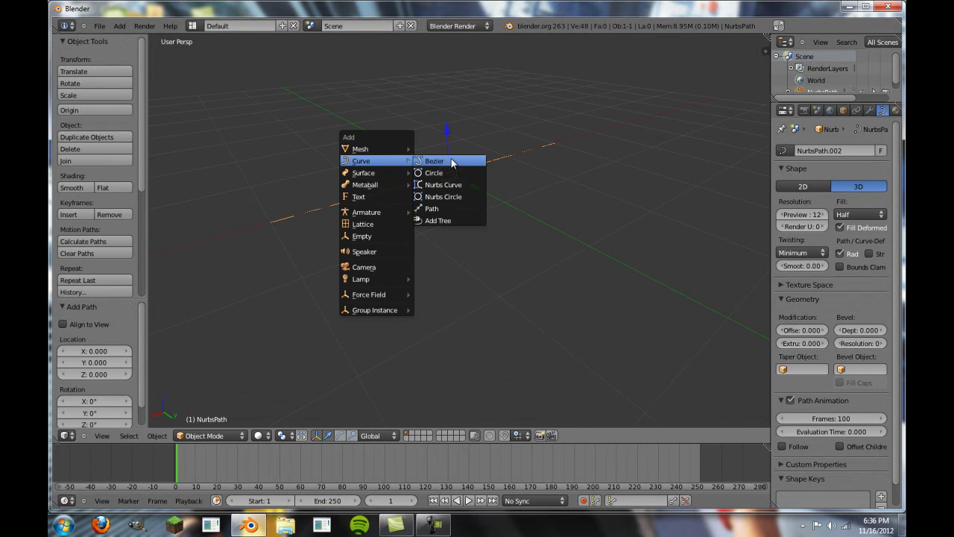
left_click(451, 172)
Step: Move the Bezier circle 4 units along Y and scale it to 0.3
key("g")
key("y")
key("4")
key("Return")
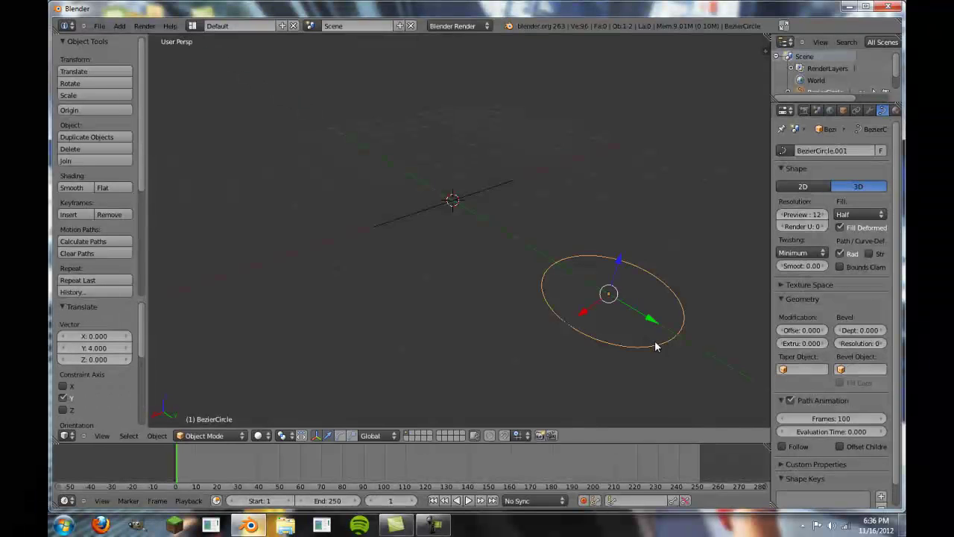
key("s")
key("period")
key("3")
key("Return")
Step: Select the straight path and assign BezierCircle as its Bevel Object to form a tube
right_click(477, 195)
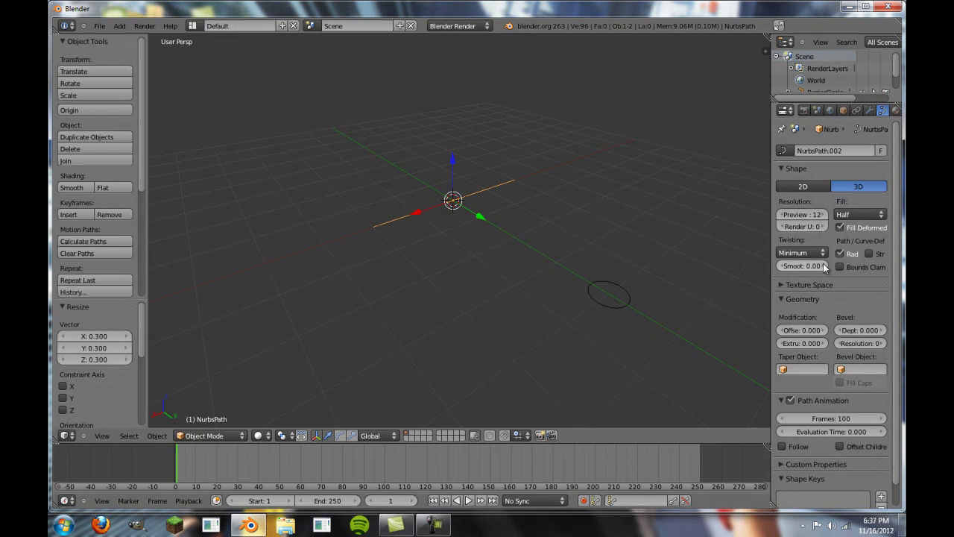
left_click(850, 368)
left_click(854, 384)
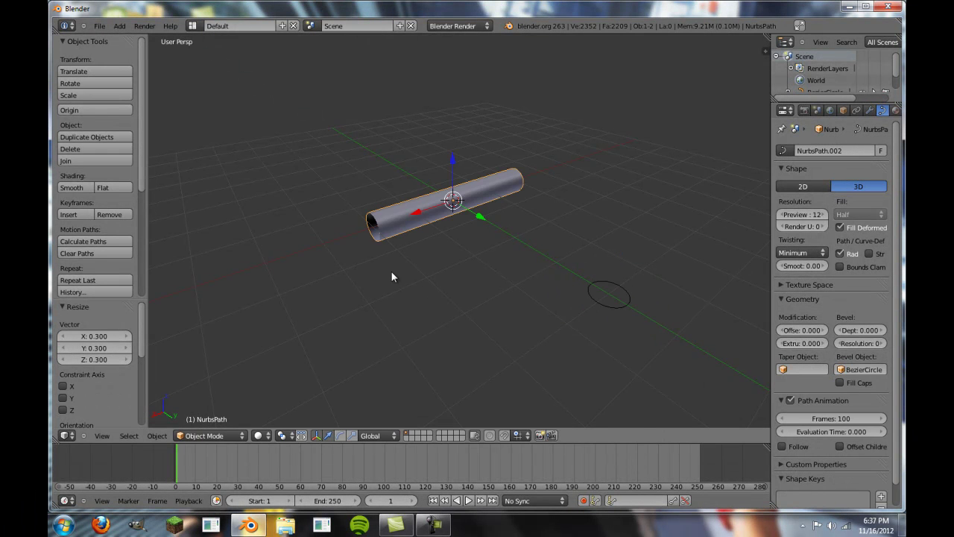
middle_click_drag(391, 272, 427, 274)
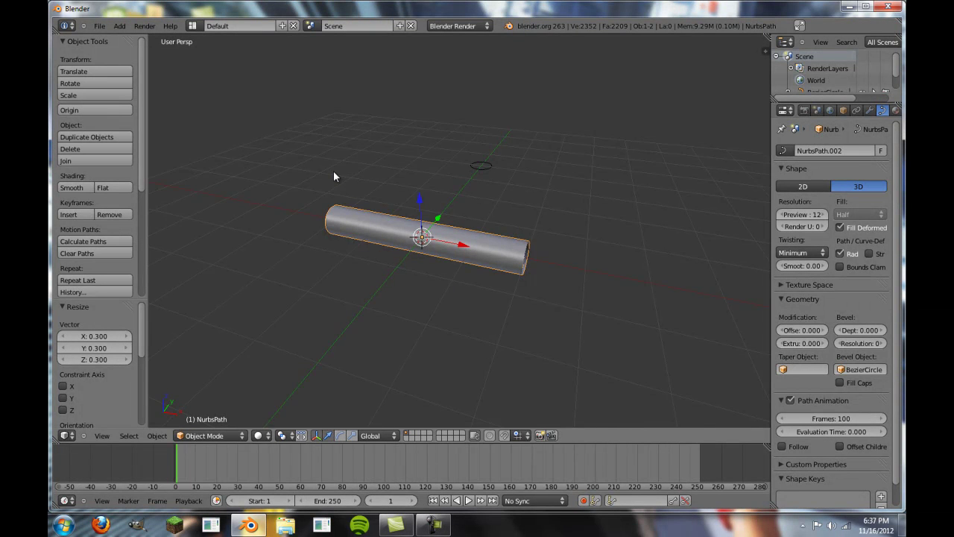
scroll(334, 176, "down", 2)
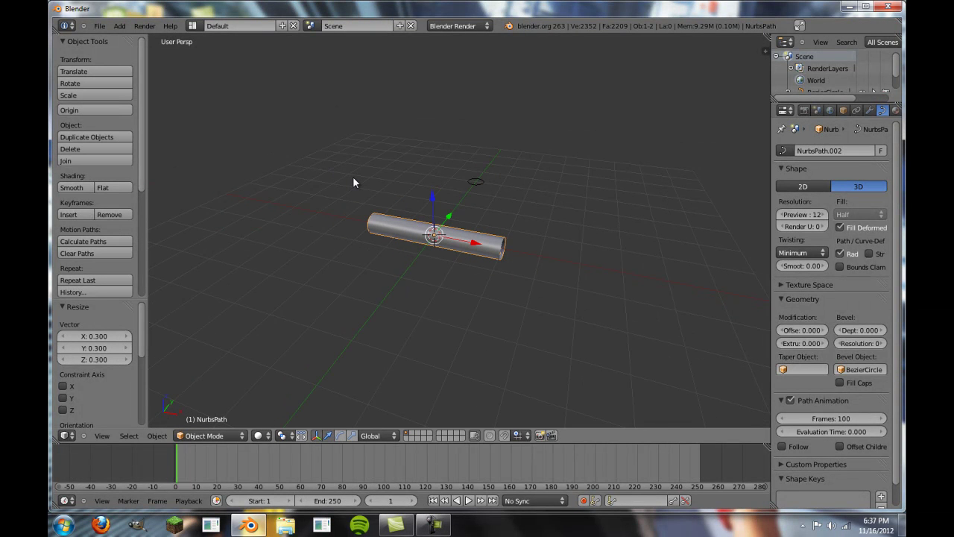
Step: Add a second path curve at the origin and move it -2 units along Y
key("shift+a")
mouse_move(422, 182)
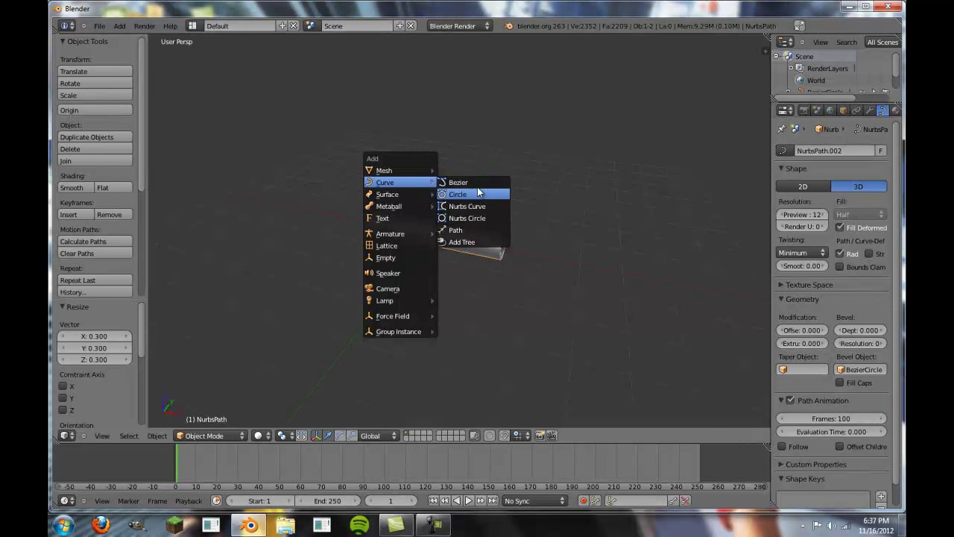
left_click(480, 230)
scroll(482, 238, "up", 2)
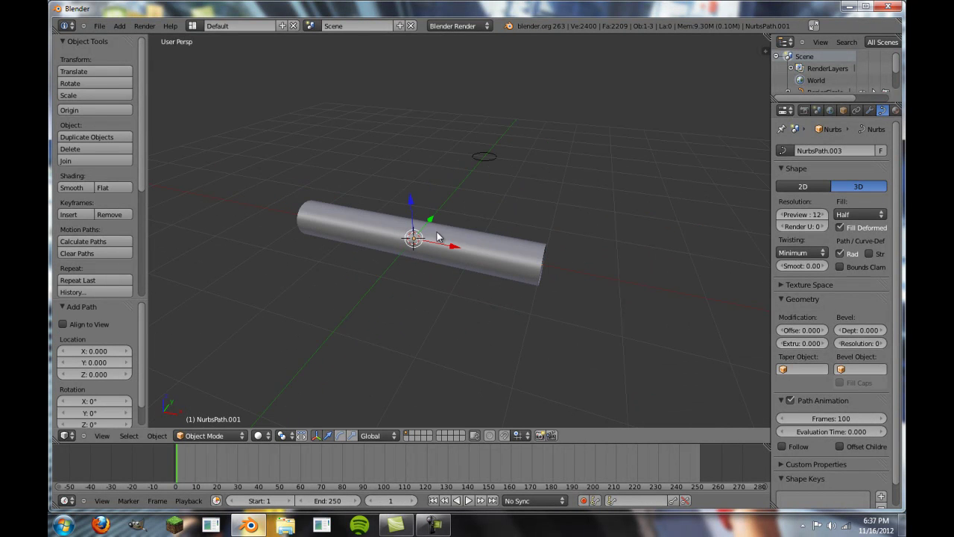
type("gy-2")
key("Return")
scroll(447, 249, "down", 3)
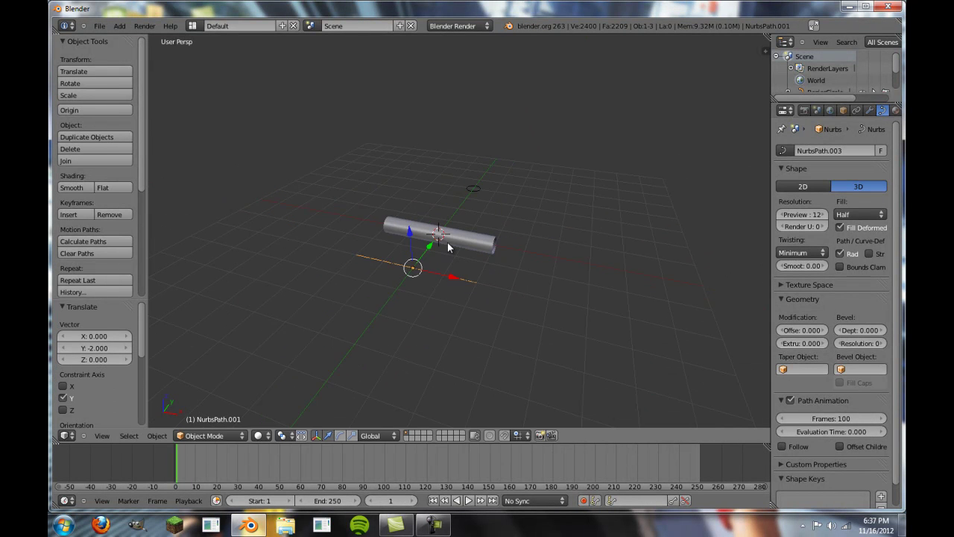
Step: Delete the three inner control points of the new path, leaving only its two end points
key("Tab")
scroll(443, 288, "up", 3)
scroll(287, 281, "down", 2)
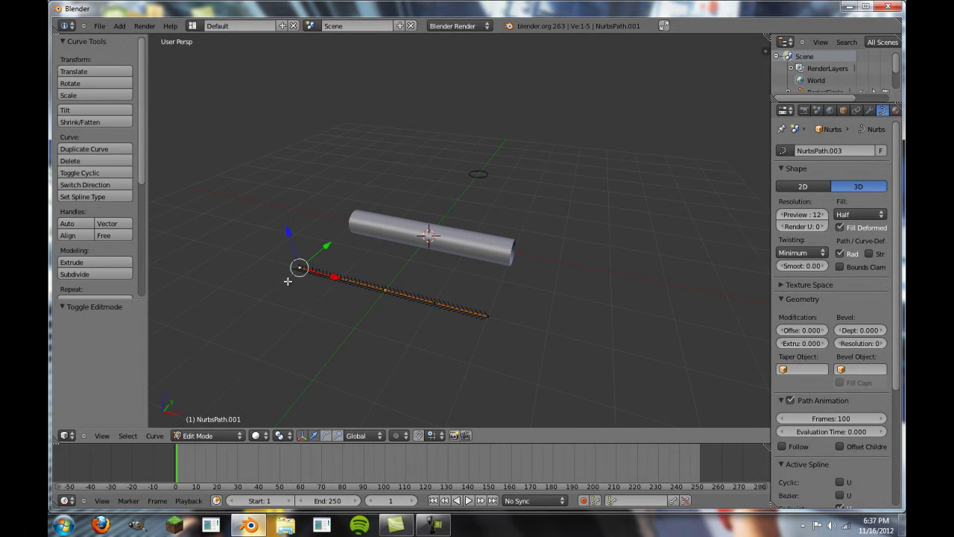
right_click(343, 280)
key("x")
left_click(325, 279)
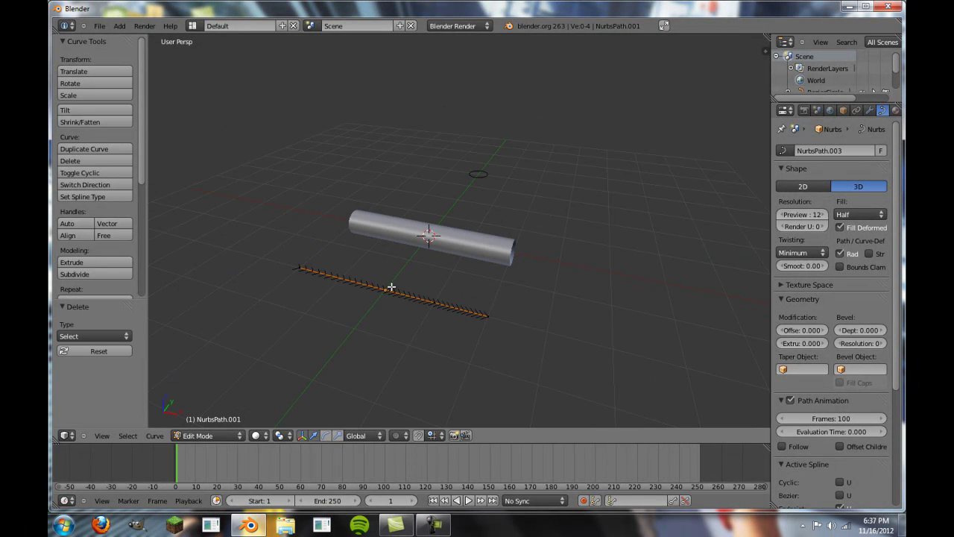
right_click(391, 286)
key("x")
left_click(392, 287)
right_click(437, 298)
key("x")
left_click(405, 298)
Step: Move the new path's -X end point about -0.77 units along Y and return to Object Mode
right_click(298, 267)
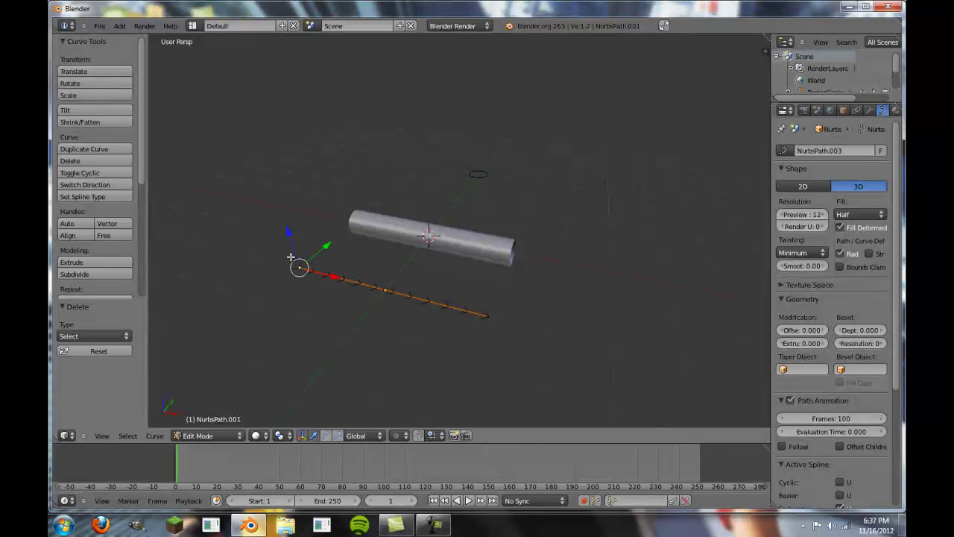
key("g")
left_click(302, 270)
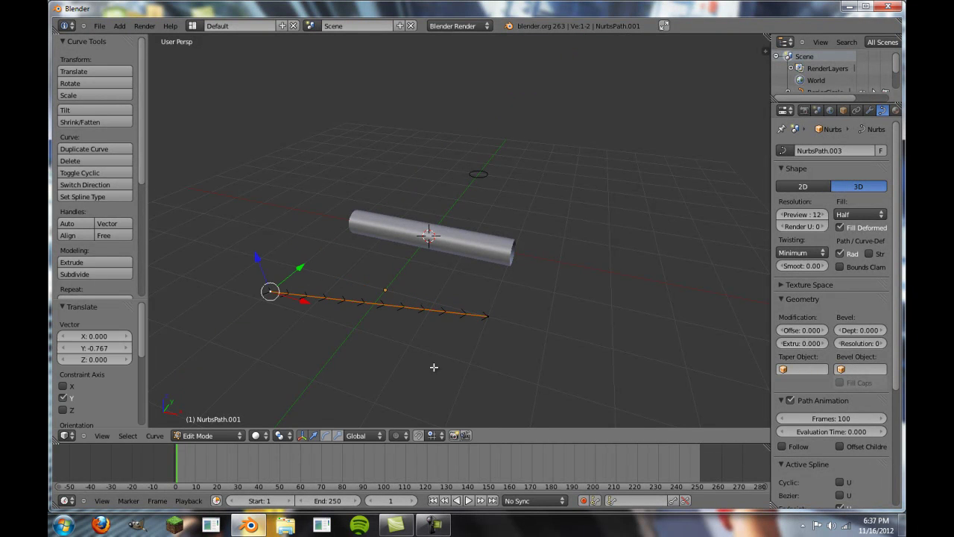
key("Tab")
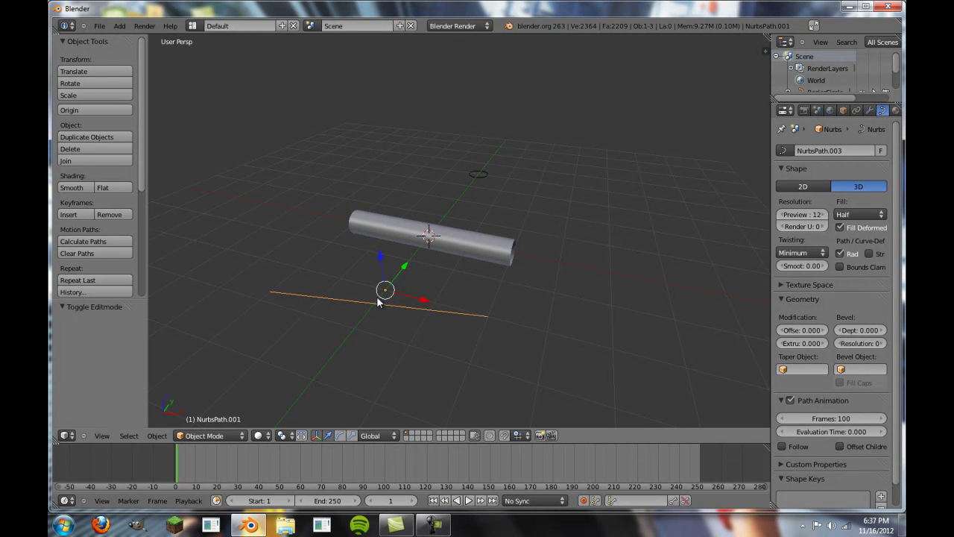
Step: Select the tube and assign NurbsPath.001 as its Taper Object
right_click(512, 242)
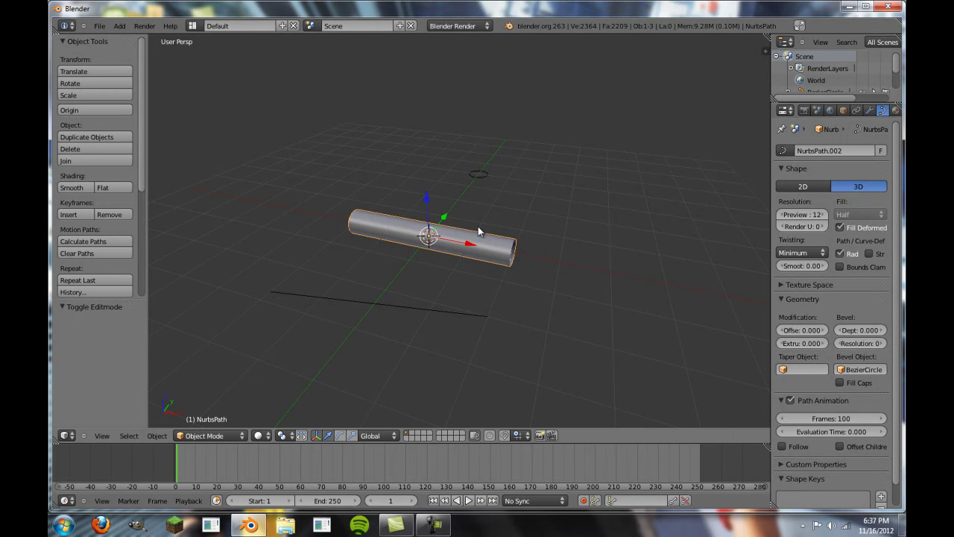
left_click(808, 369)
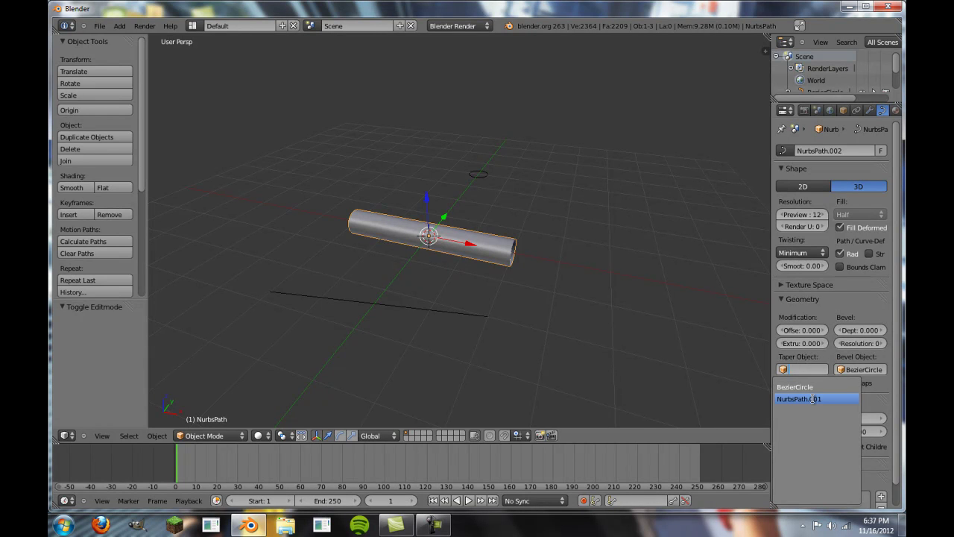
left_click(812, 399)
scroll(417, 282, "up", 5)
scroll(355, 287, "down", 6)
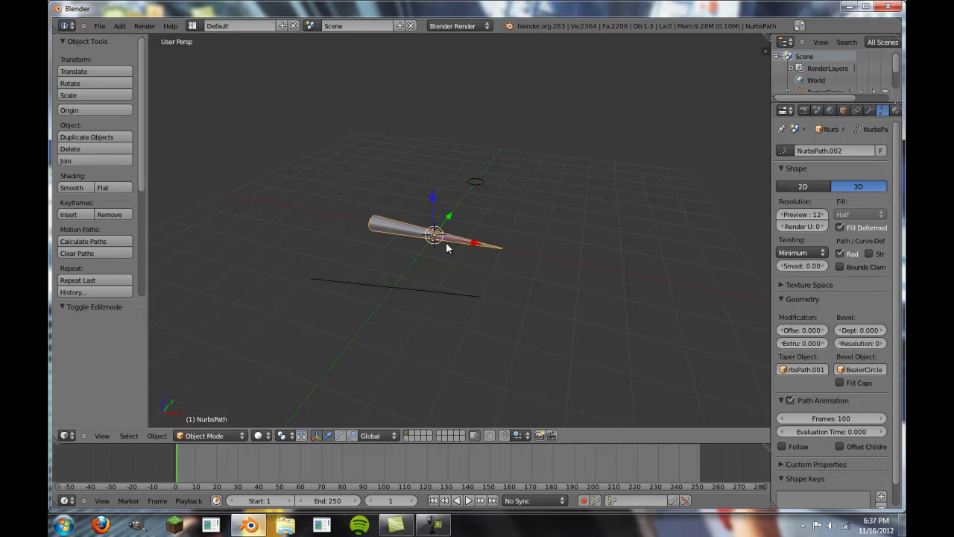
middle_click_drag(386, 239, 436, 255)
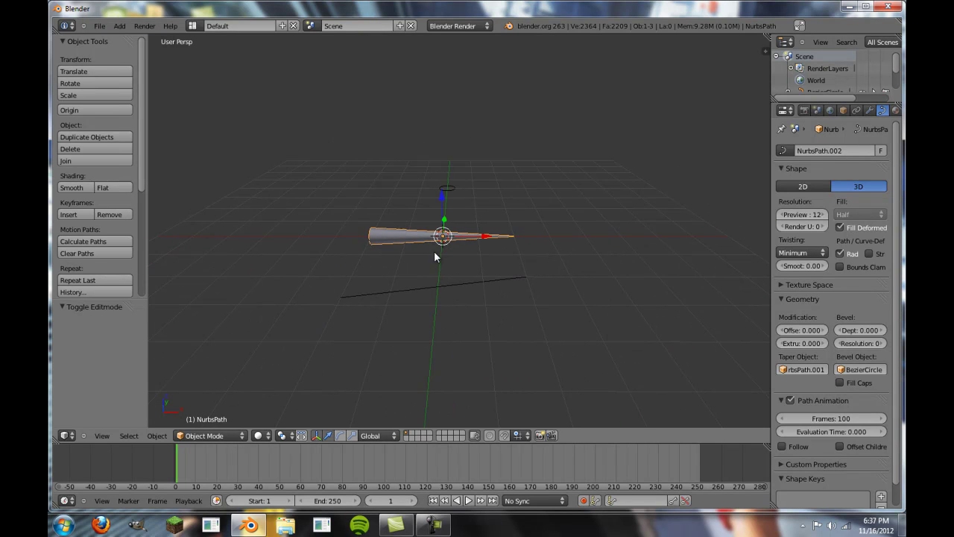
Step: Move the taper path's +X end point -2 units along X, and extrude a new point 2 units along X from it
right_click(432, 292)
key("Tab")
scroll(434, 294, "up", 2)
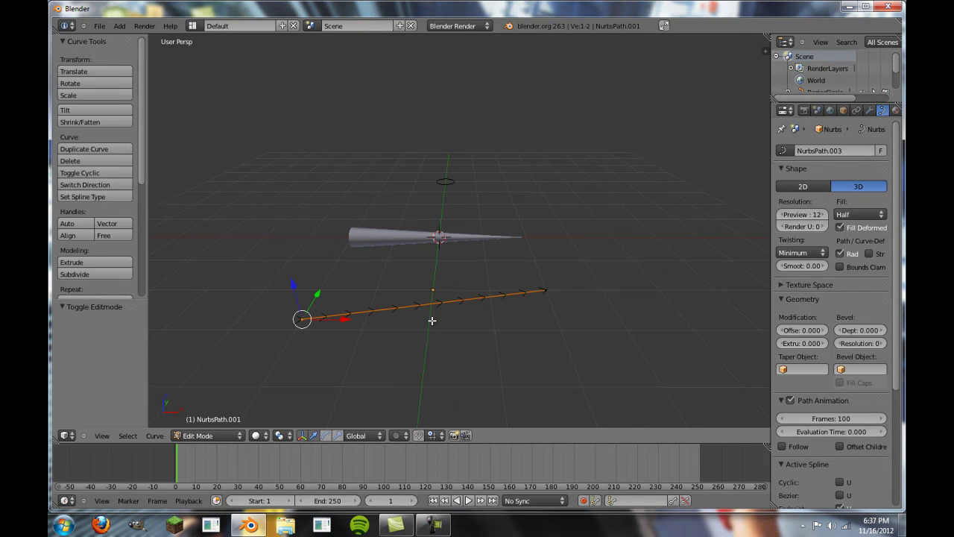
right_click(546, 290)
key("g")
key("x")
left_click(460, 294)
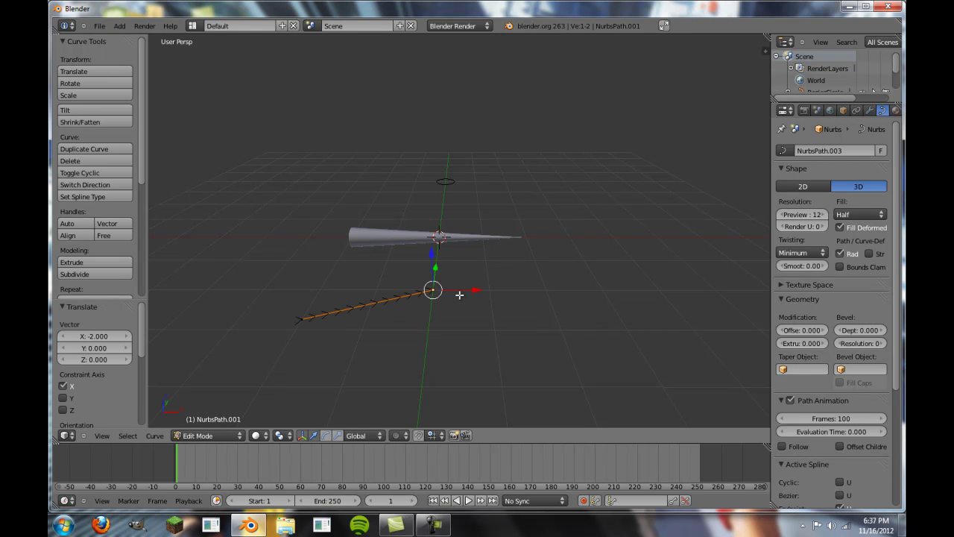
key("e")
left_click(562, 290)
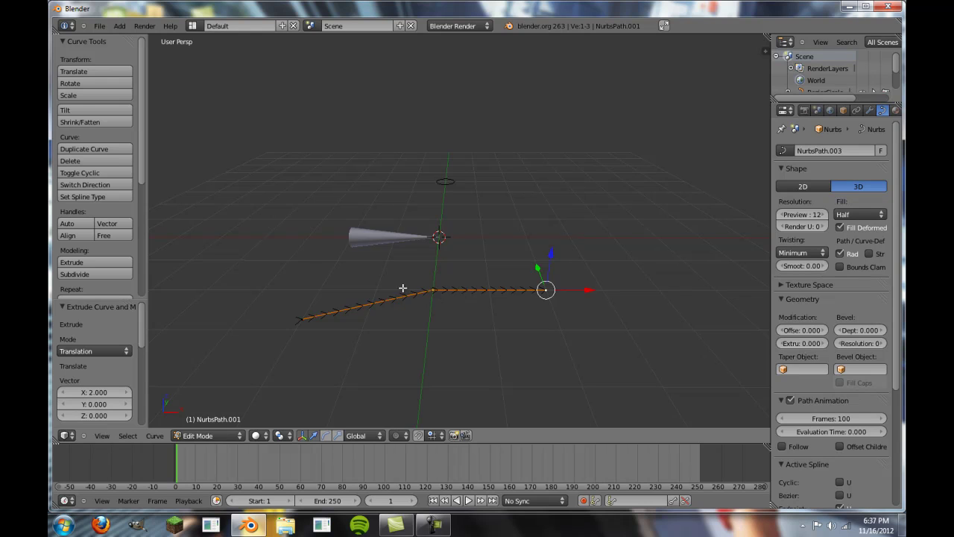
Step: Move the taper path's middle point -1 unit along Y to widen the tube's centre, and return to Object Mode
key("g")
key("y")
left_click(438, 302)
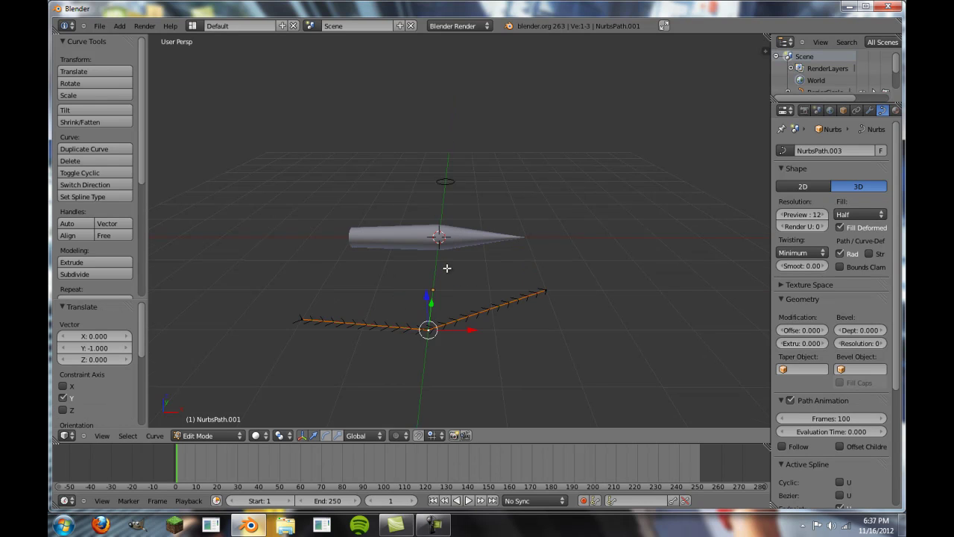
middle_click_drag(445, 269, 362, 268)
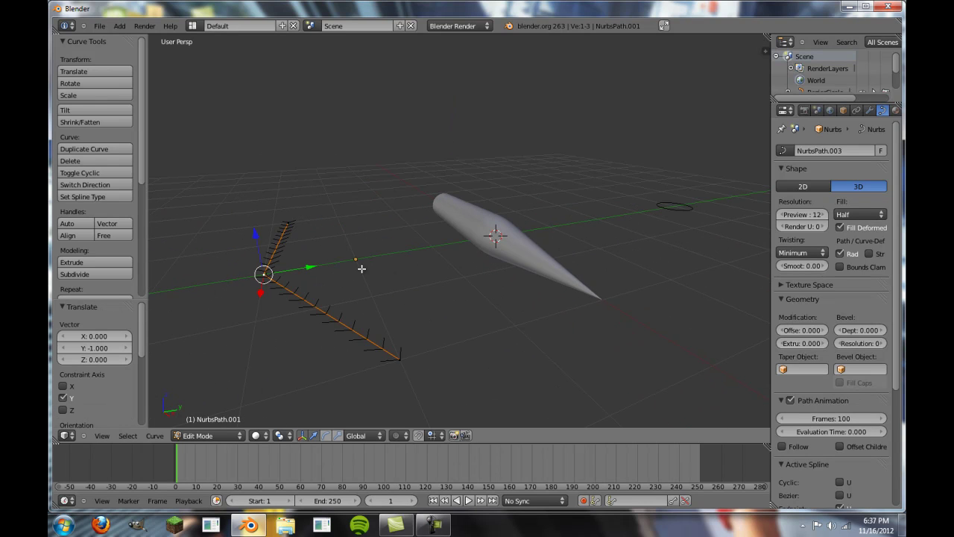
middle_click_drag(533, 235, 298, 260)
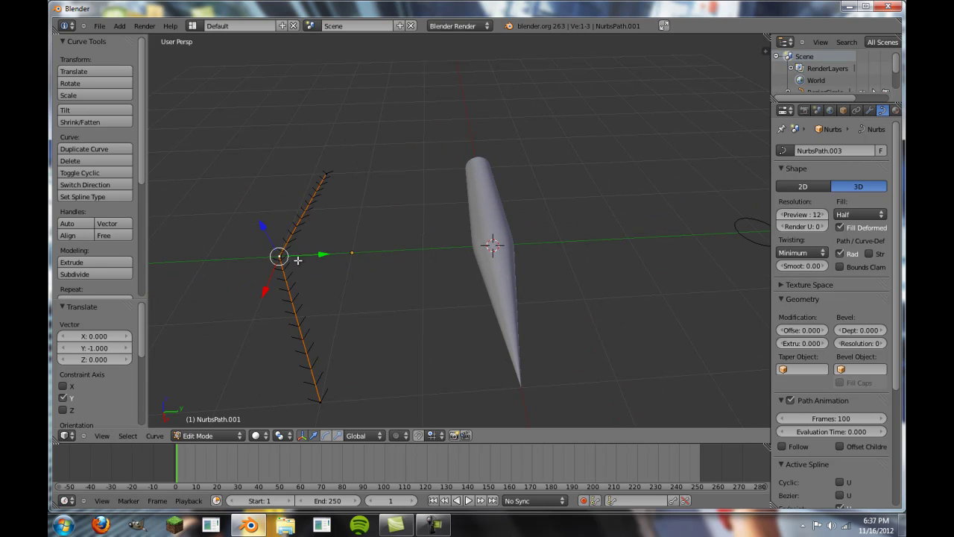
key("Tab")
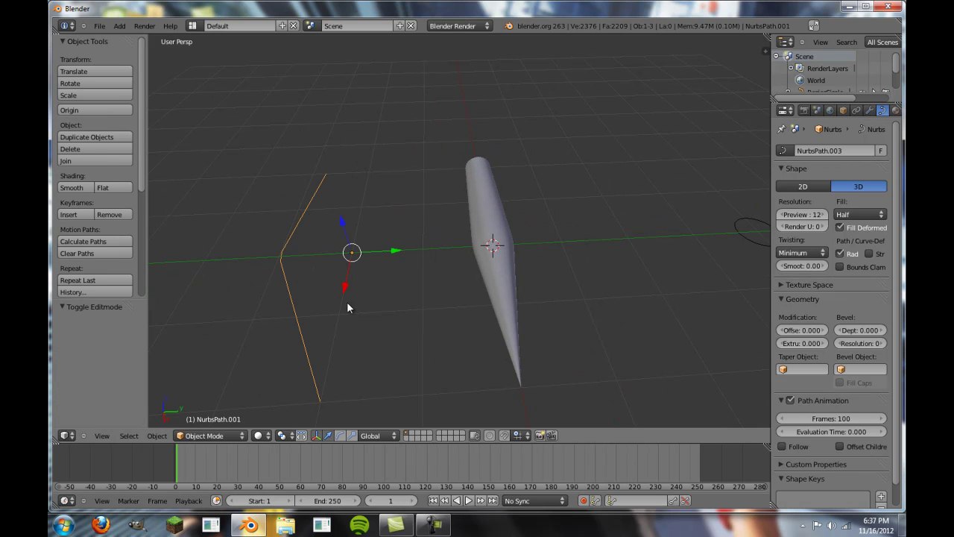
Step: Subdivide the taper path segment between its middle point and +X end point with one cut
key("Tab")
middle_click_drag(305, 247, 419, 220, "shift")
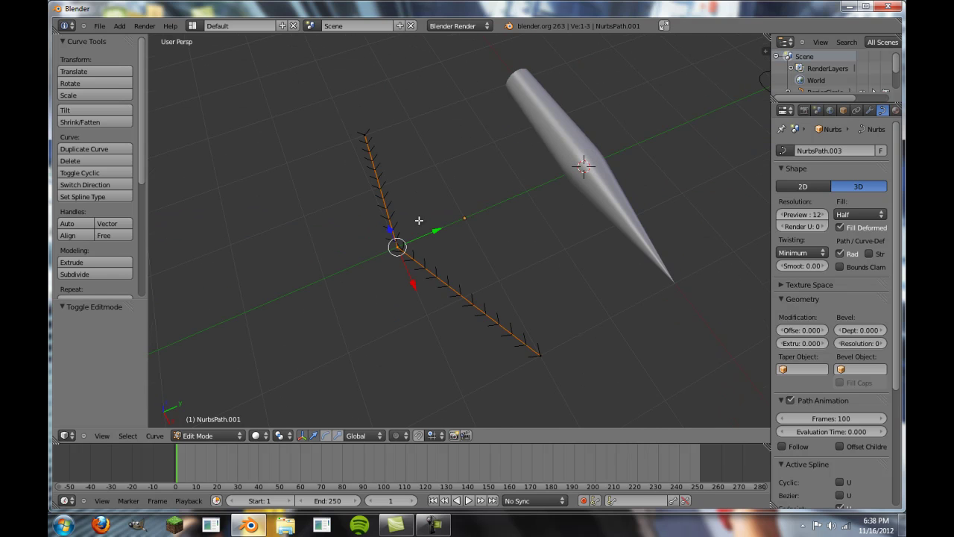
right_click(529, 353, "shift")
key("w")
left_click(511, 319)
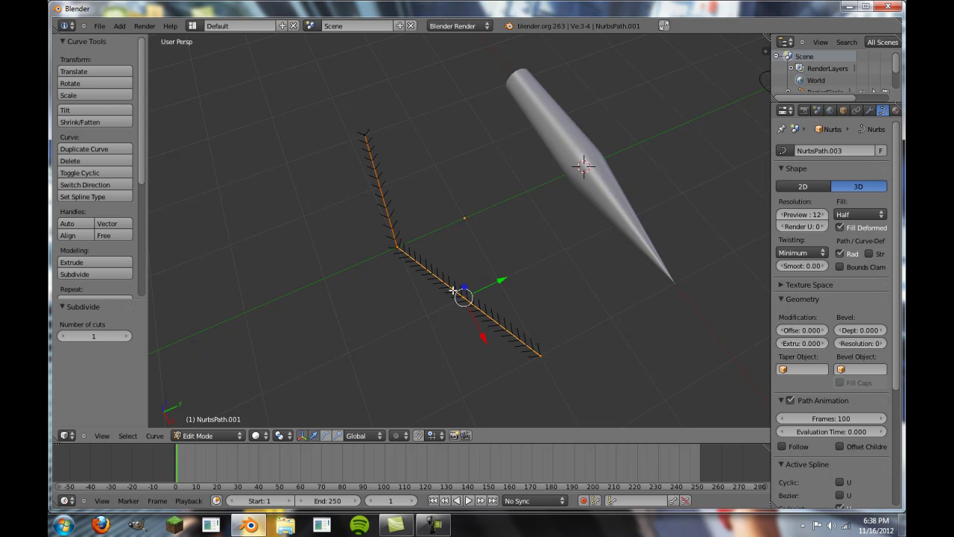
Step: Move the point added by the subdivision about 1.6 units along Y, and nudge the middle point about -0.04 along Y
key("g")
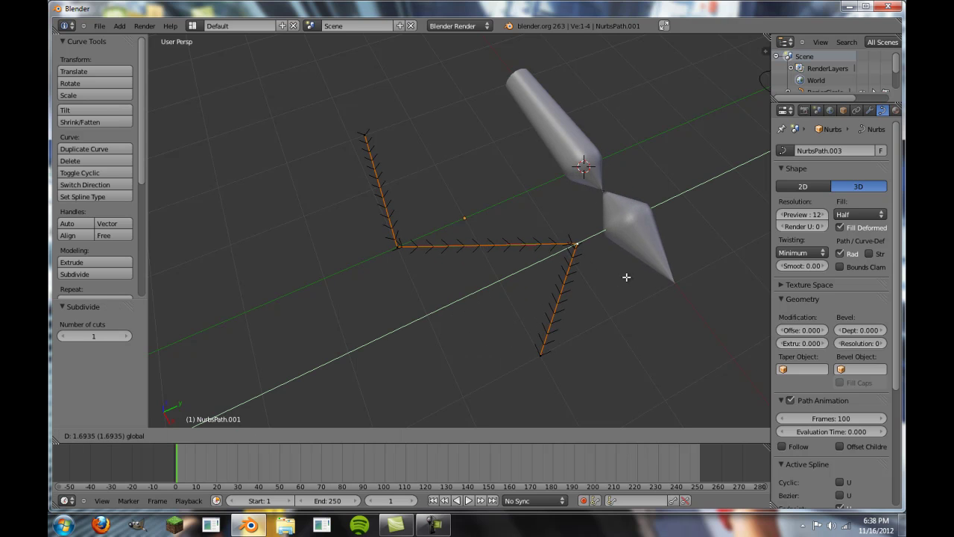
left_click(626, 275)
middle_click_drag(627, 275, 561, 203)
key("g")
key("y")
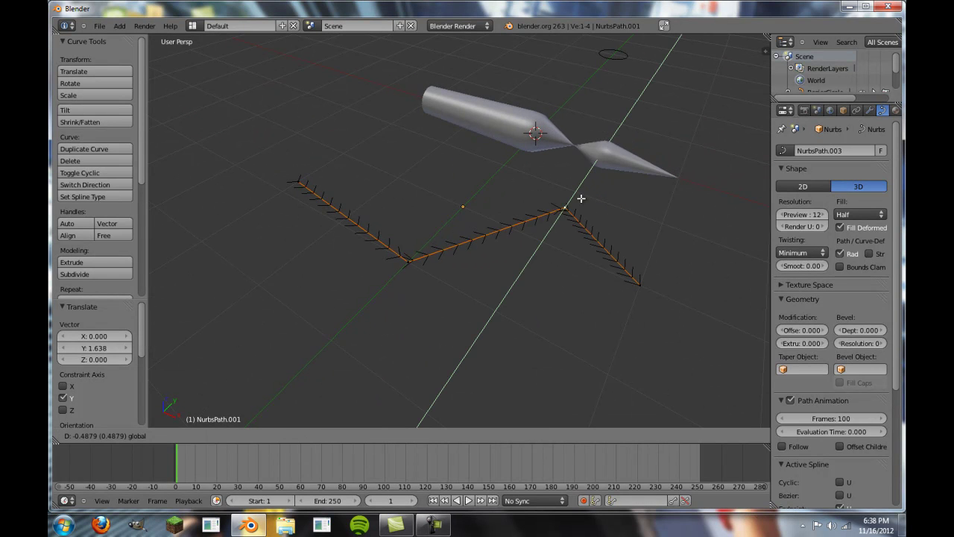
left_click(495, 237)
right_click(428, 253)
key("g")
key("y")
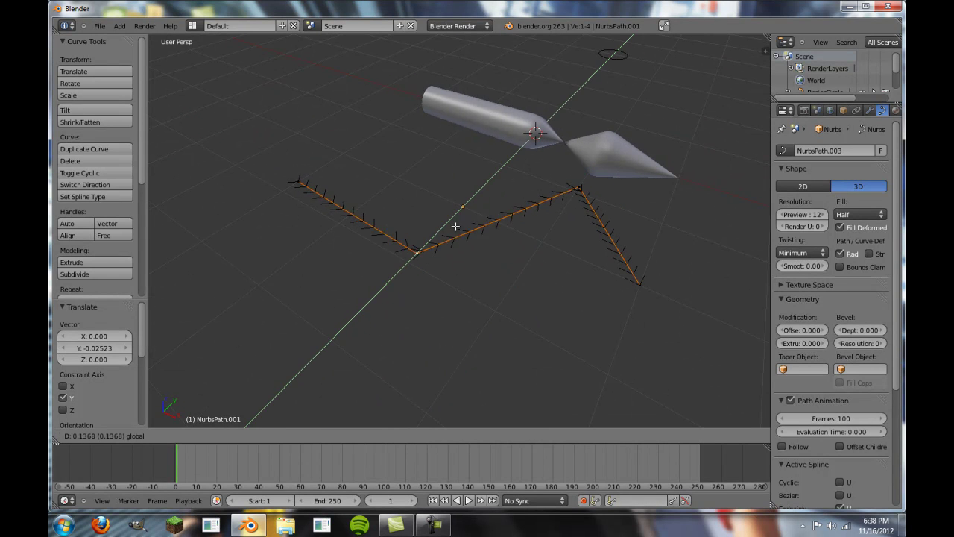
left_click(454, 226)
Step: Move the last two points of the taper path together about -1.25 units along Y
right_click(585, 189, "shift")
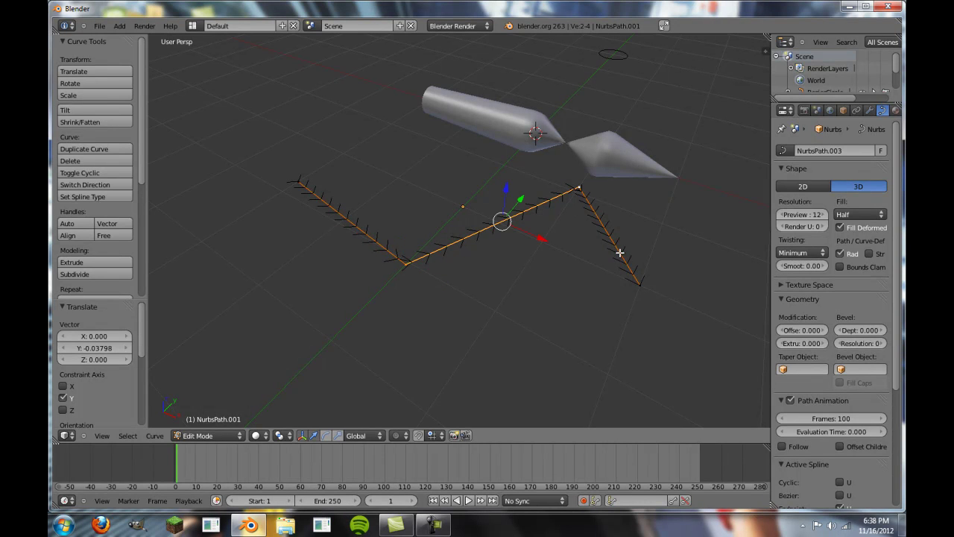
right_click(596, 214)
right_click(620, 269, "shift")
key("g")
key("y")
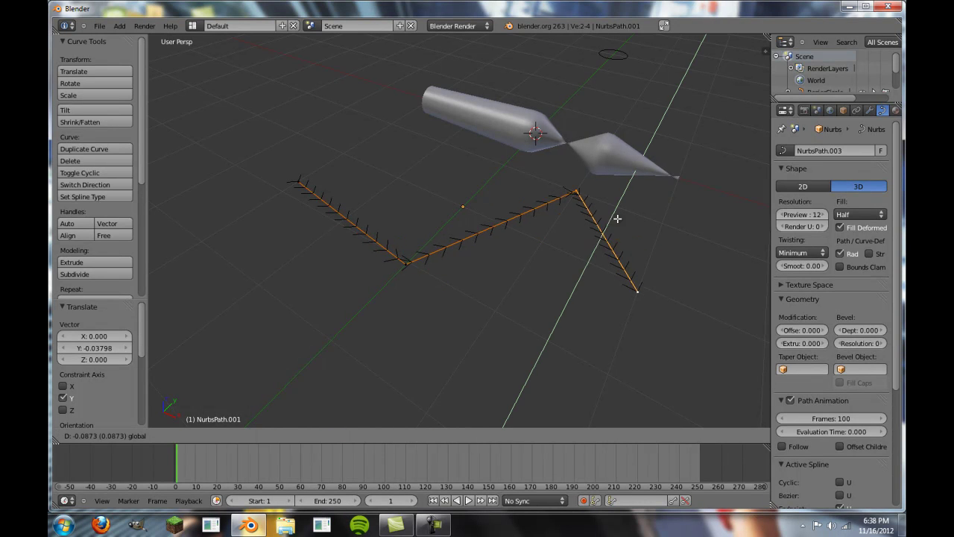
left_click(593, 328)
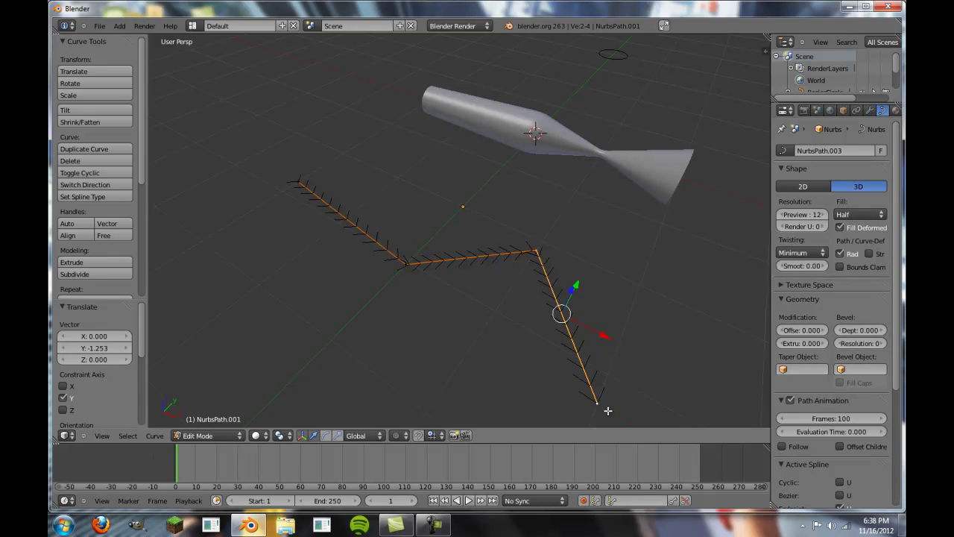
Step: Move the taper path's +X end point about -0.19 units along Y to flare the tube's end
right_click(605, 407)
key("g")
key("y")
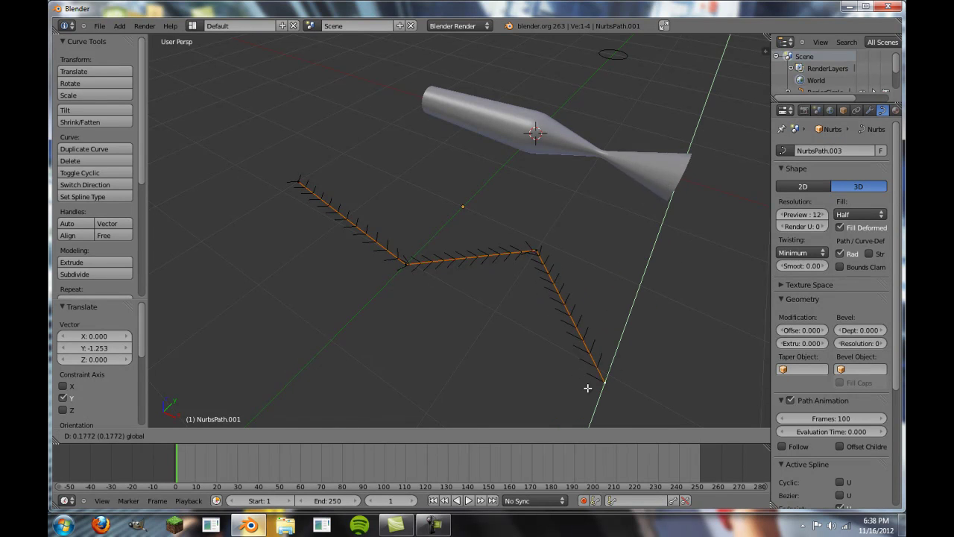
left_click(526, 366)
middle_click_drag(526, 366, 512, 283)
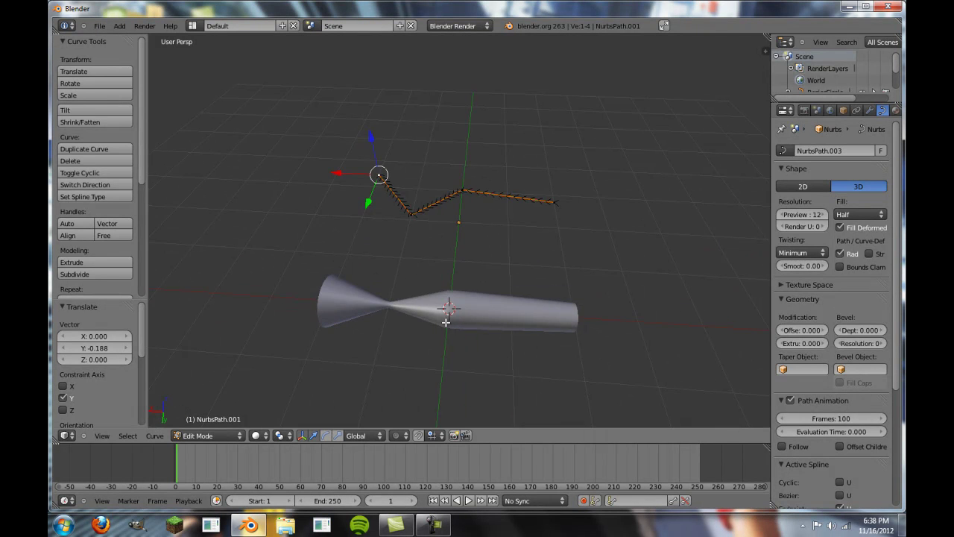
middle_click_drag(447, 317, 406, 200, "shift")
scroll(310, 198, "down", 2)
Step: Leave Edit Mode and delete the taper path
key("Tab")
key("x")
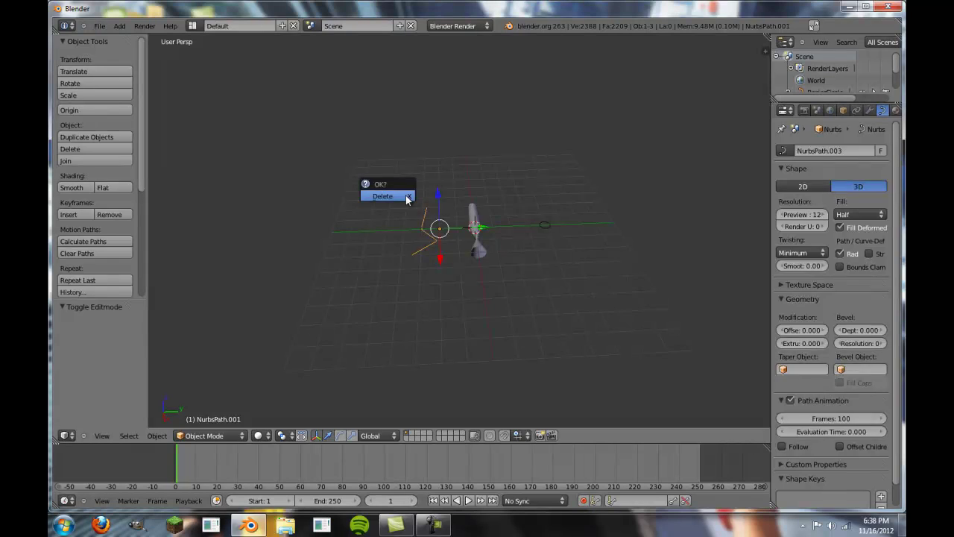
left_click(406, 199)
Step: Select the tube, assign BezierCircle as its Taper Object and inspect the resulting shape
right_click(483, 237)
scroll(567, 259, "up", 2)
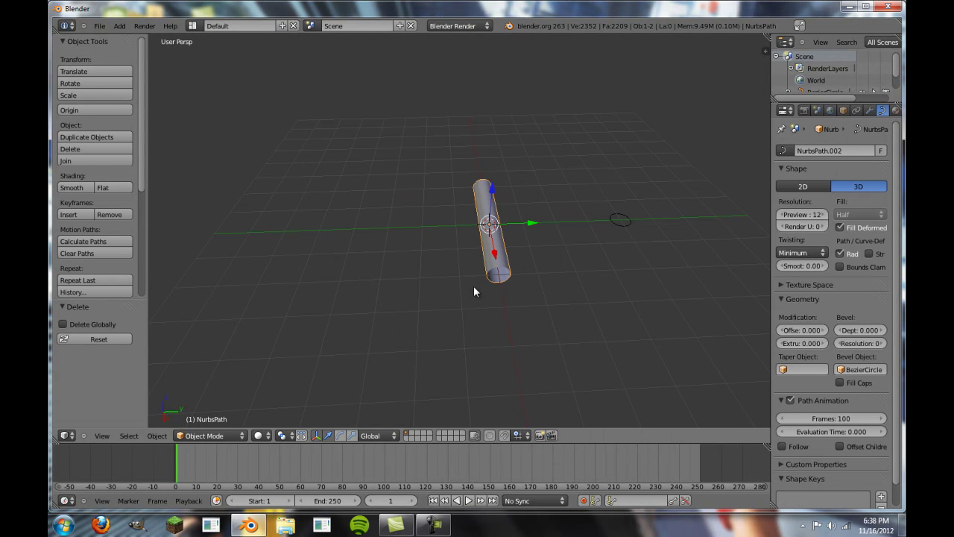
left_click(803, 371)
left_click(806, 385)
middle_click_drag(656, 328, 364, 241)
scroll(375, 240, "up", 2)
scroll(376, 234, "down", 4)
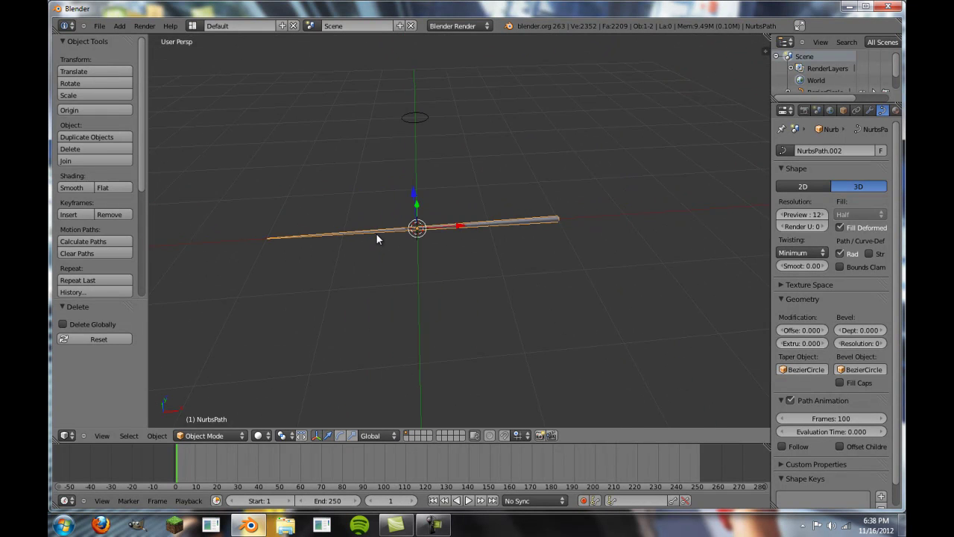
scroll(378, 235, "up", 2)
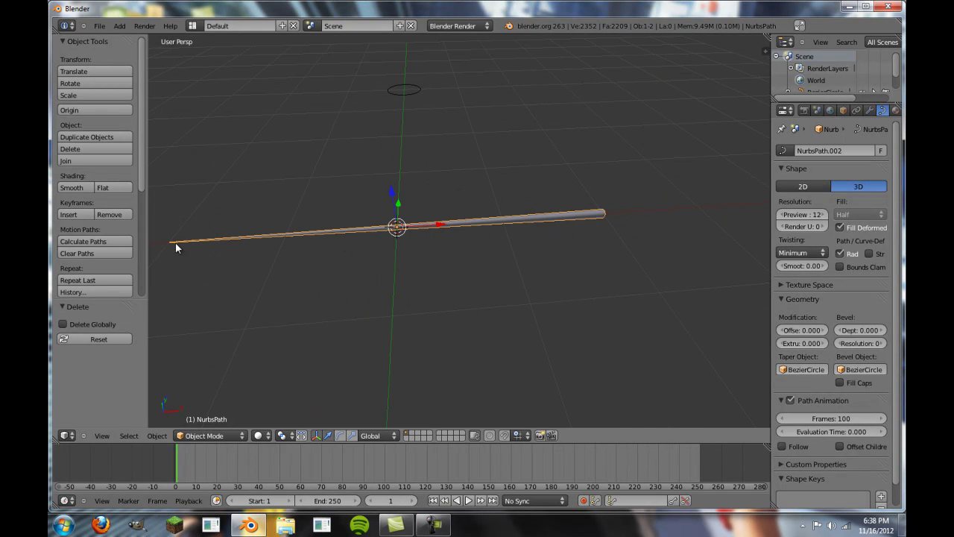
scroll(705, 249, "down", 4)
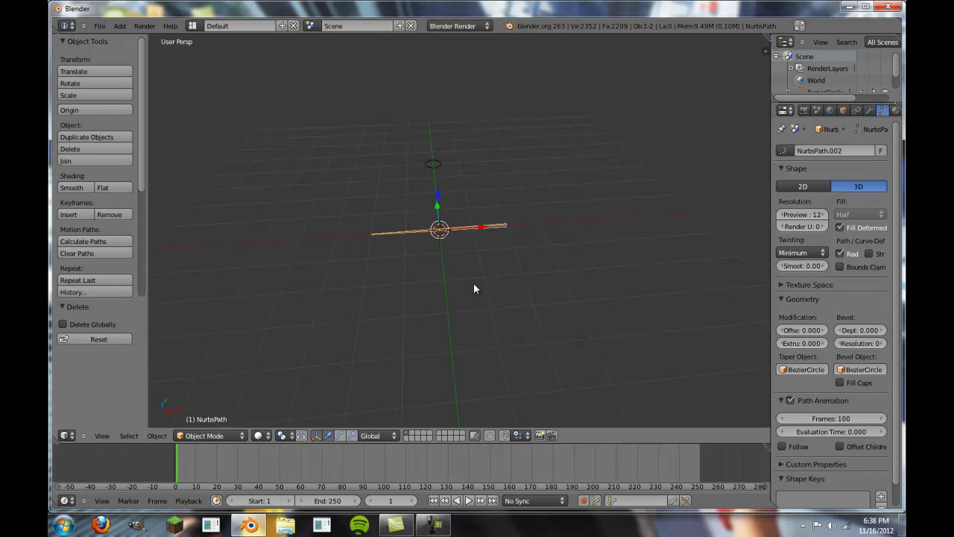
Step: Select all objects and delete them to clear the scene
key("a")
key("a")
key("x")
key("Return")
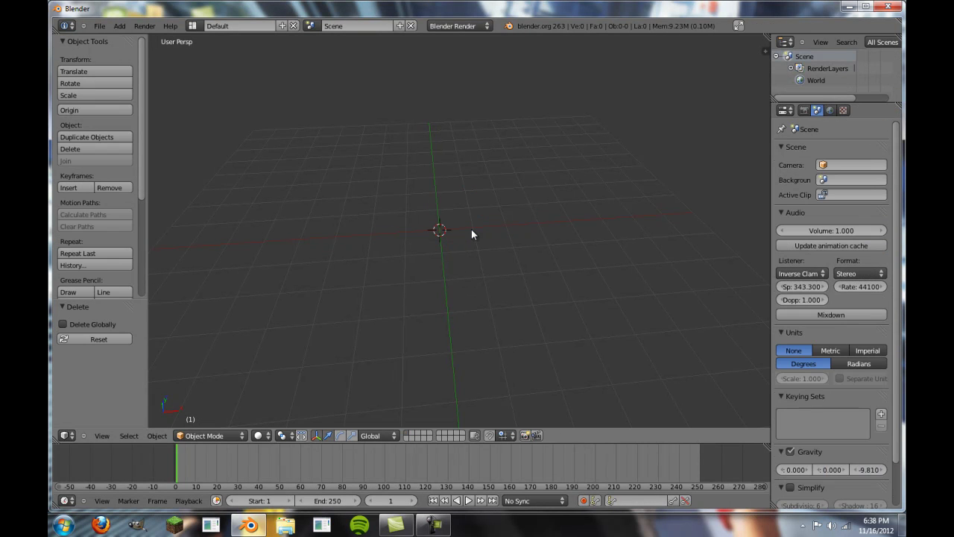